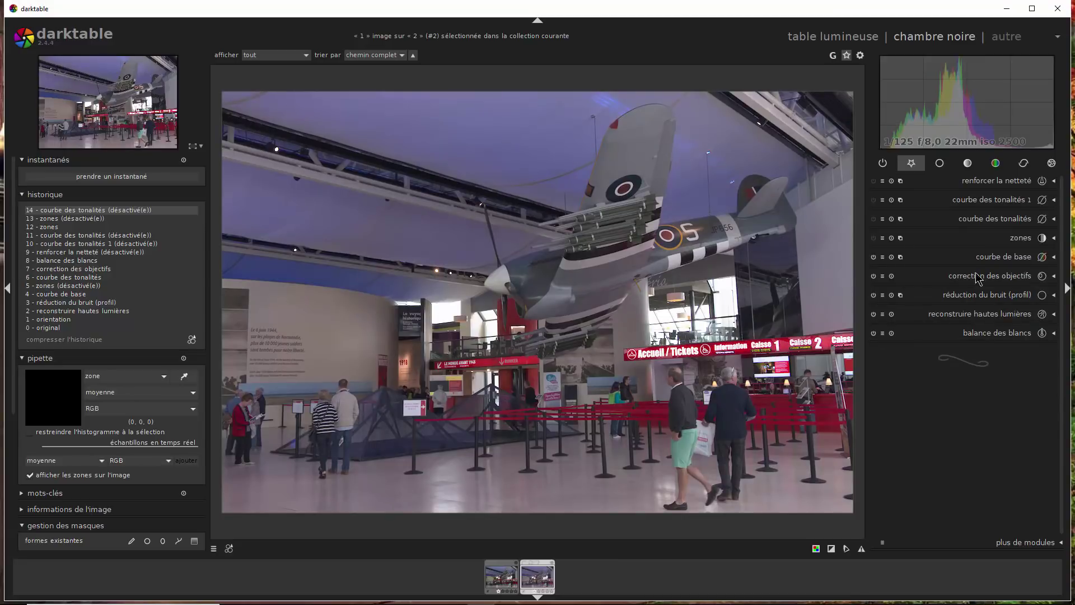
# Enable the zones module and expand its settings, switching the module off and on again to compare its effect
pyautogui.click(872, 239)
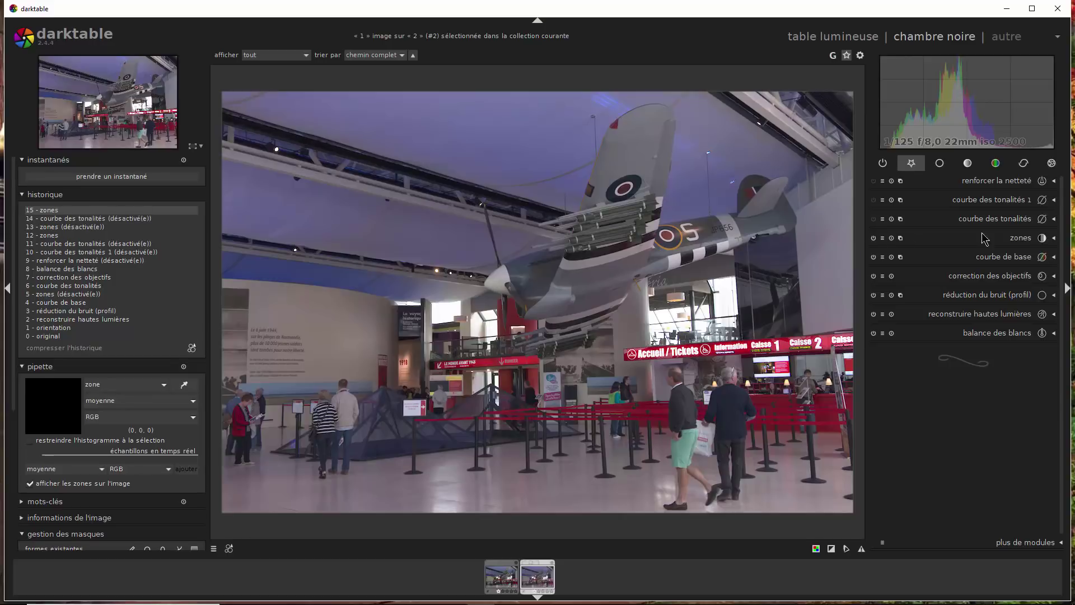
pyautogui.click(1052, 241)
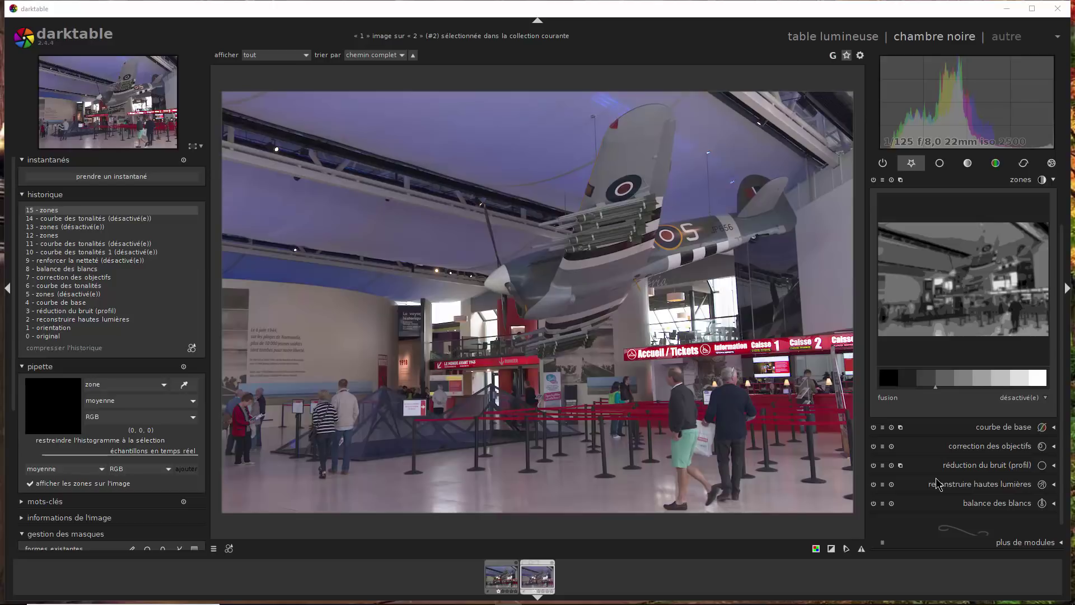
pyautogui.click(872, 181)
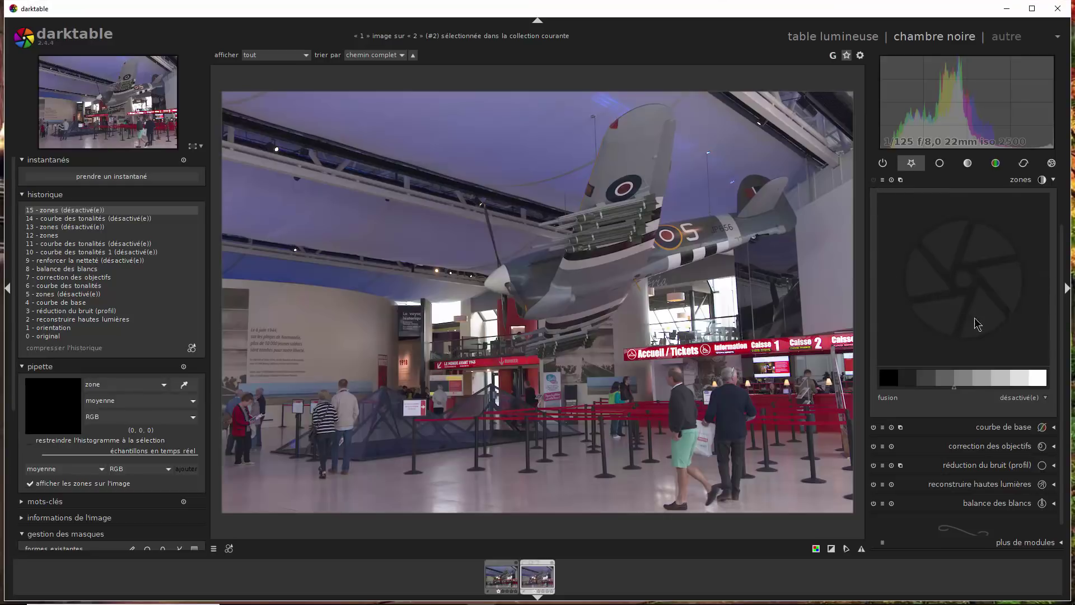
pyautogui.click(873, 180)
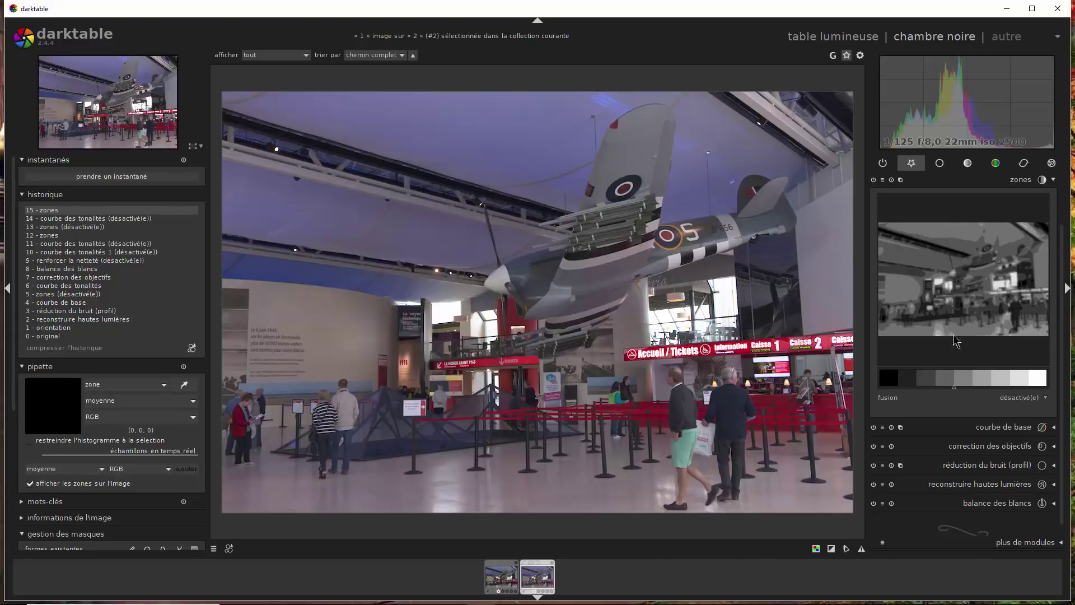
# Compare the two versions of the aircraft hall photo and sample the blue ceiling with the point colour picker
pyautogui.moveTo(914, 387)
pyautogui.press('BackSpace')
pyautogui.press('space')
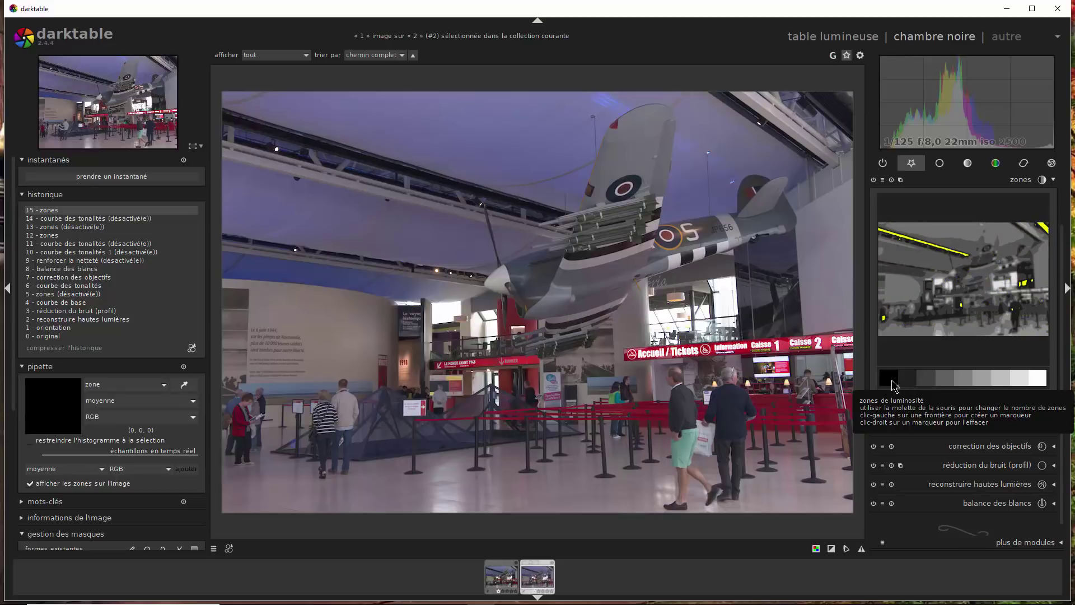
pyautogui.press('BackSpace')
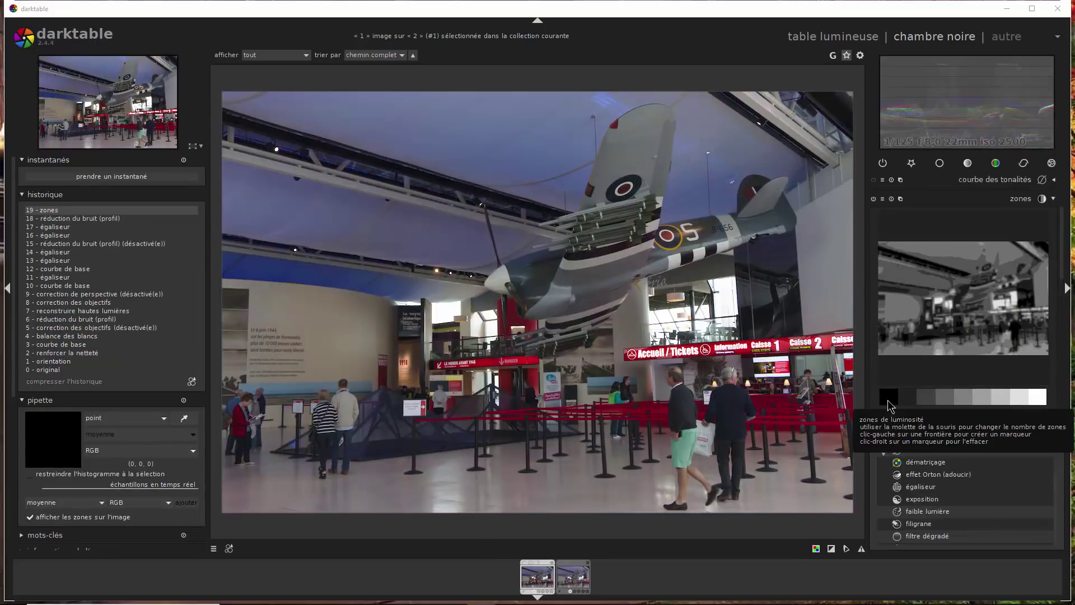
pyautogui.press('space')
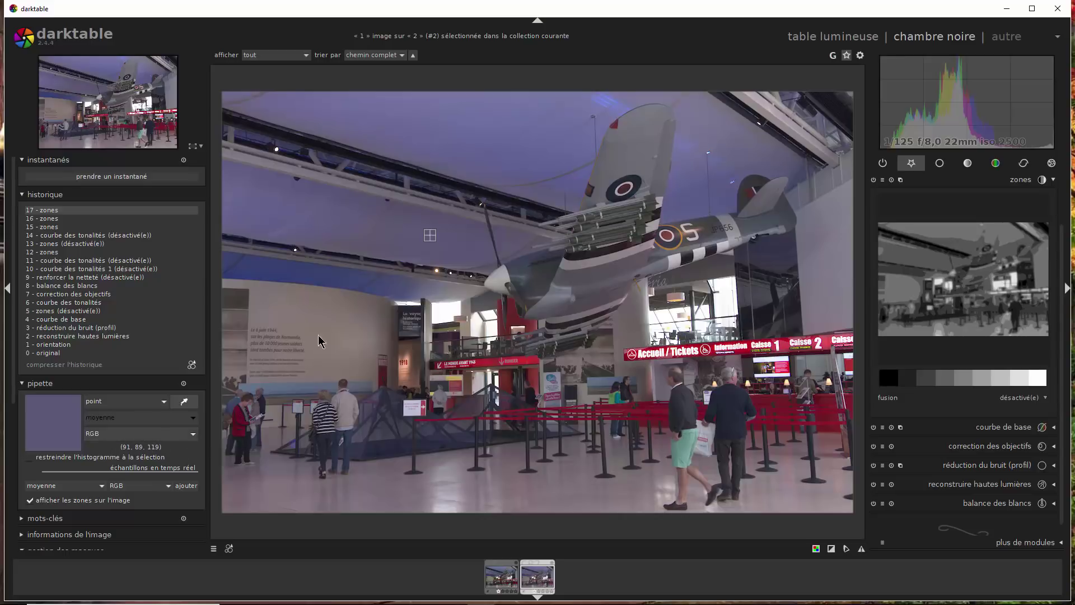
pyautogui.moveTo(431, 235)
pyautogui.mouseDown()
pyautogui.moveTo(294, 227)
pyautogui.moveTo(414, 232)
pyautogui.moveTo(445, 247)
pyautogui.moveTo(303, 218)
pyautogui.moveTo(448, 239)
pyautogui.mouseUp()
pyautogui.moveTo(944, 386)
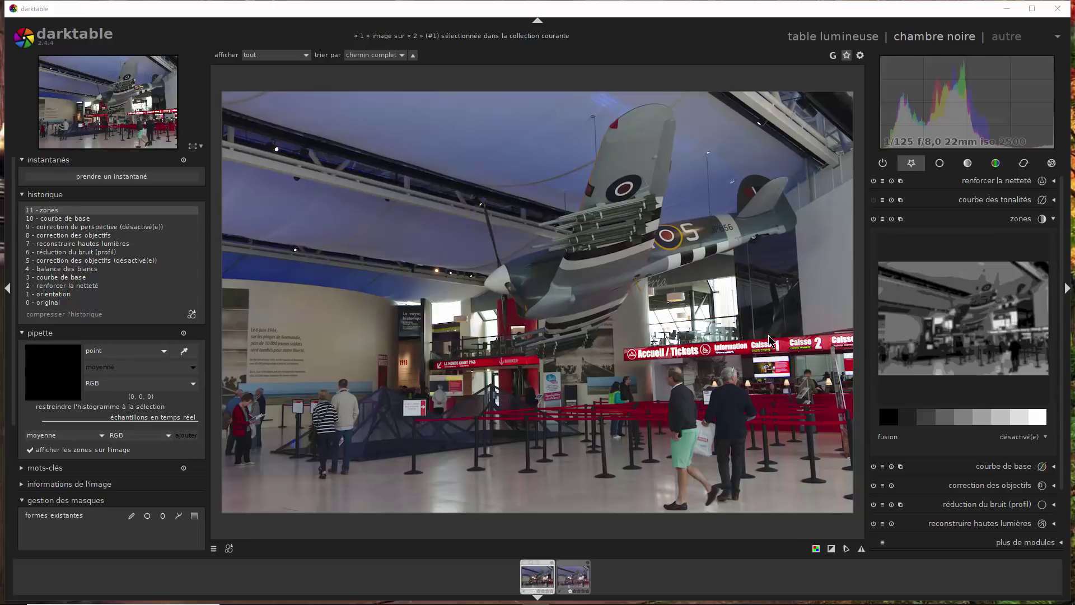
# Switch to FastStone Image Viewer and view Ansel-Adams8.jpg full screen
pyautogui.moveTo(513, 600)
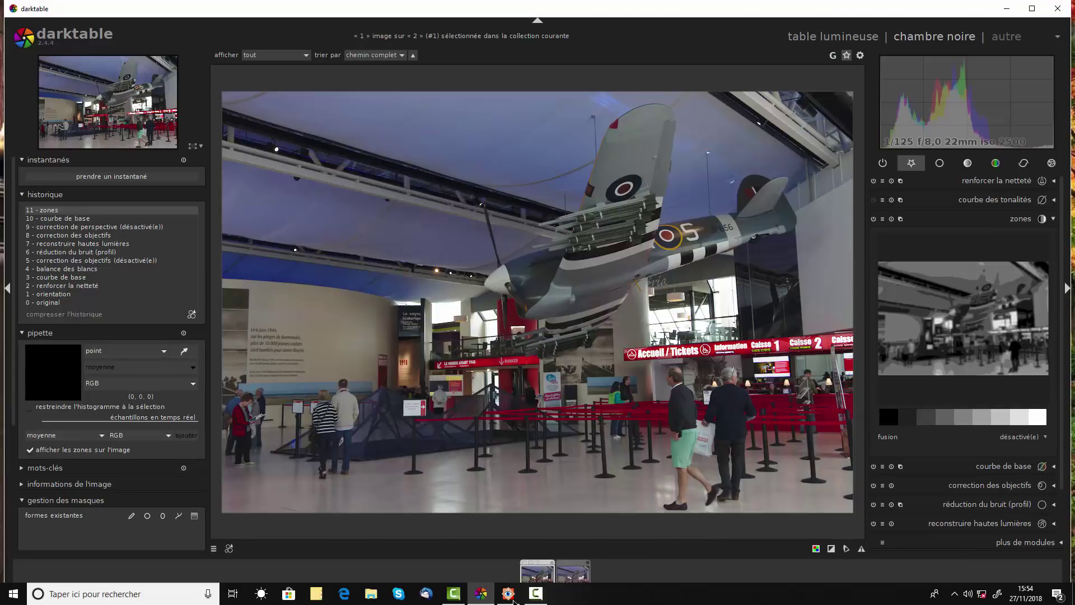
pyautogui.click(510, 596)
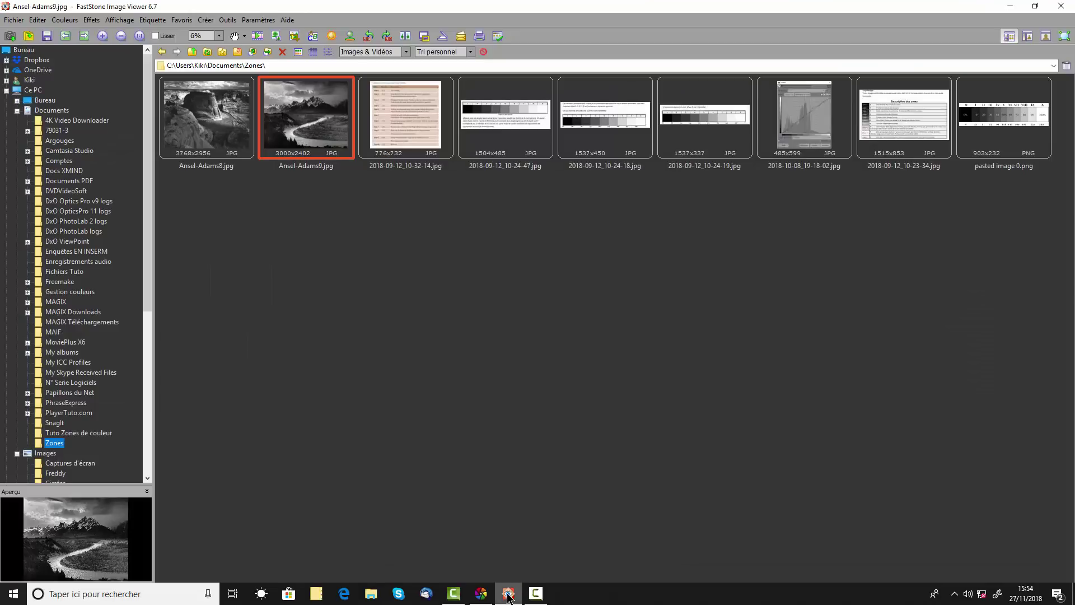
pyautogui.doubleClick(229, 132)
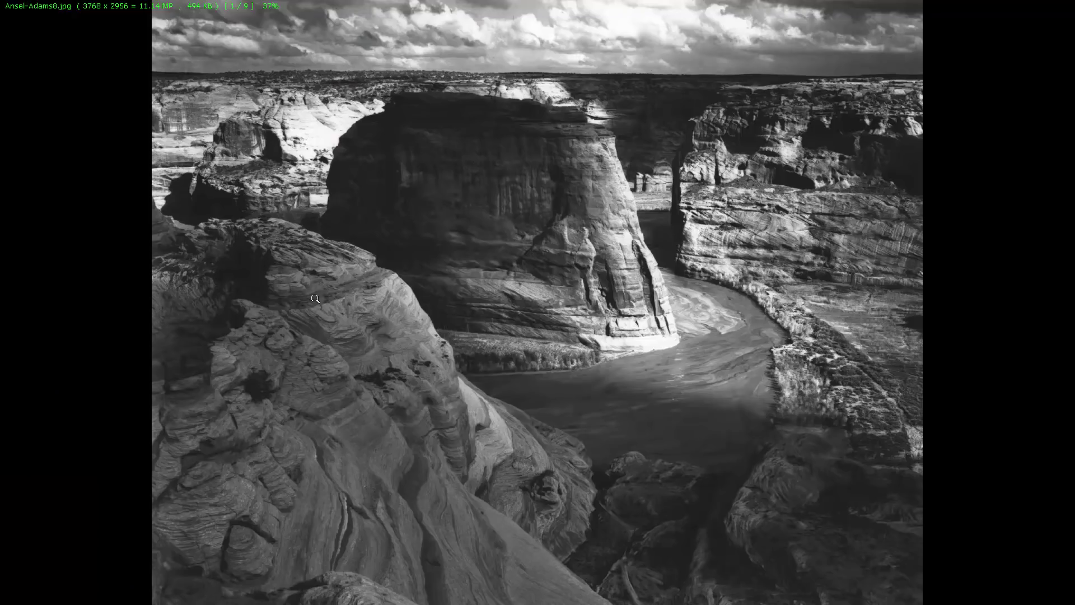
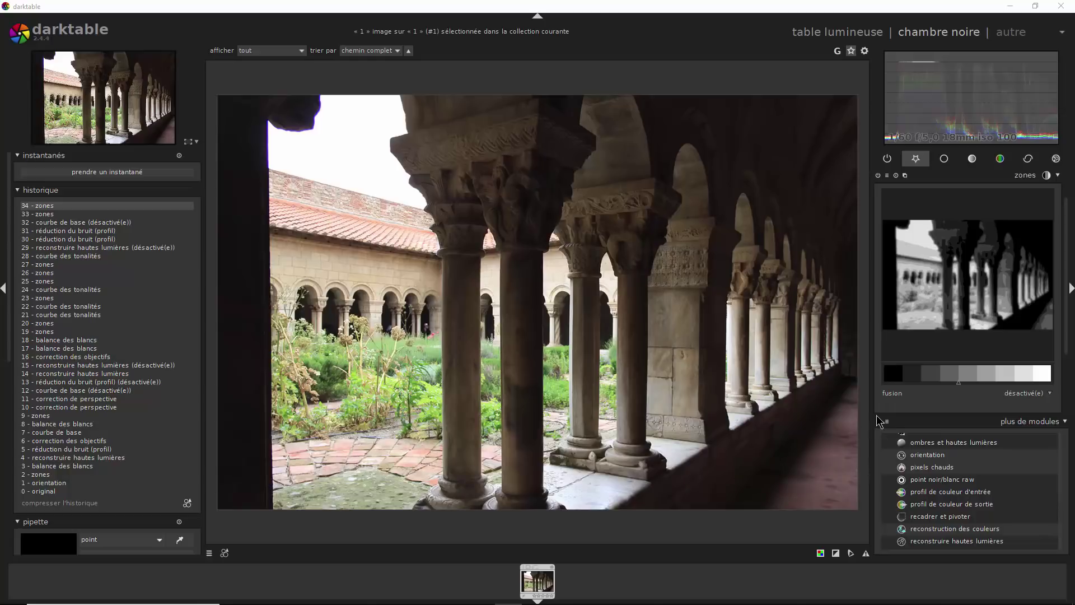
# Increase the number of luminance zones for the cloister photo to 12
pyautogui.moveTo(892, 379)
pyautogui.click(940, 375)
pyautogui.moveTo(899, 384); pyautogui.dragTo(978, 374)
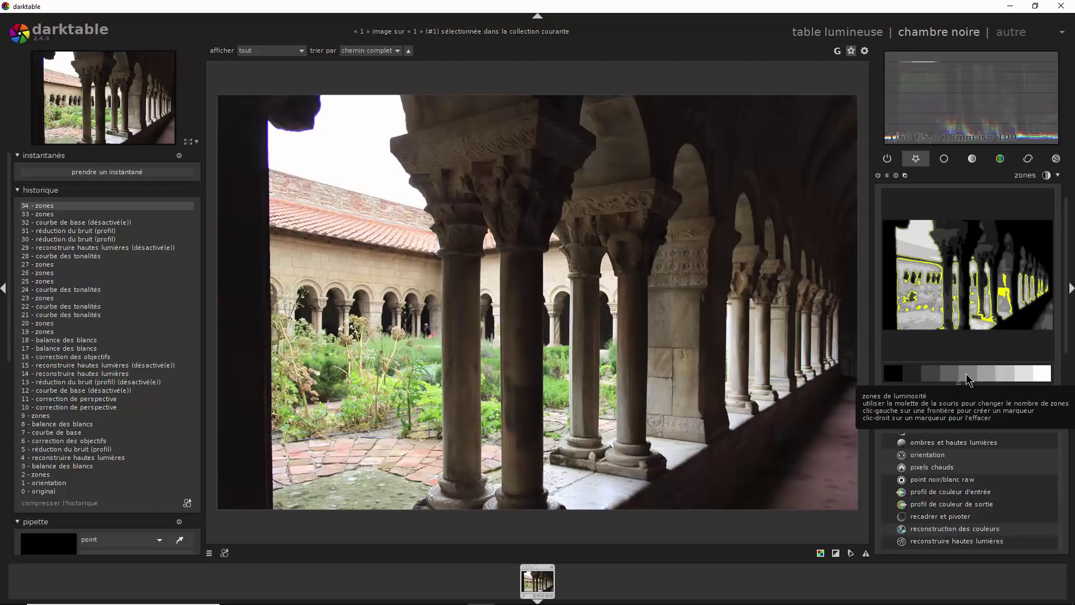
pyautogui.scroll(1, 967, 381)
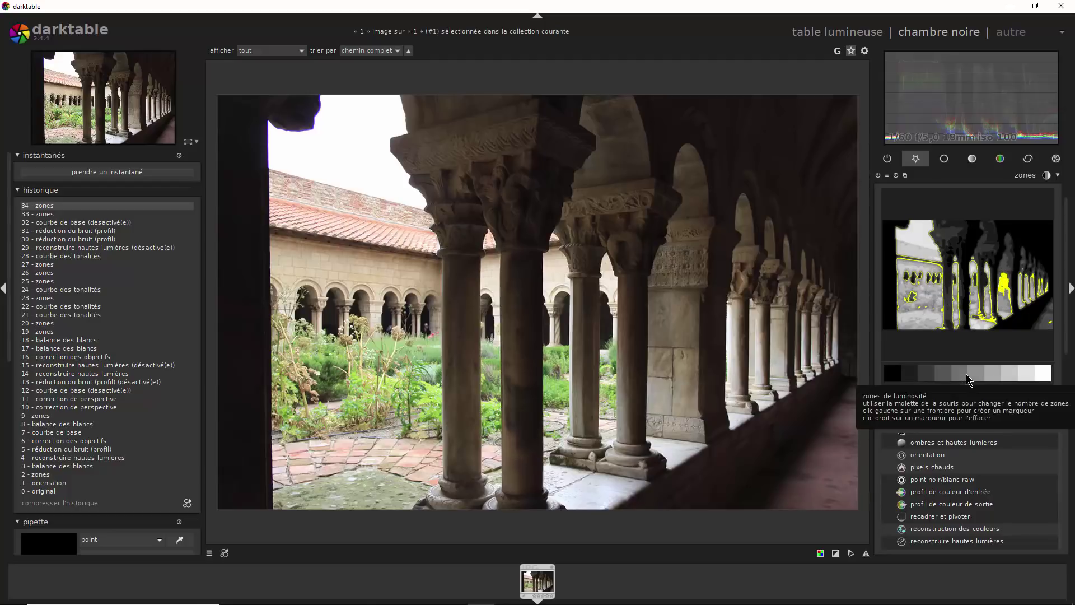
pyautogui.scroll(1, 967, 380)
pyautogui.scroll(1, 966, 380)
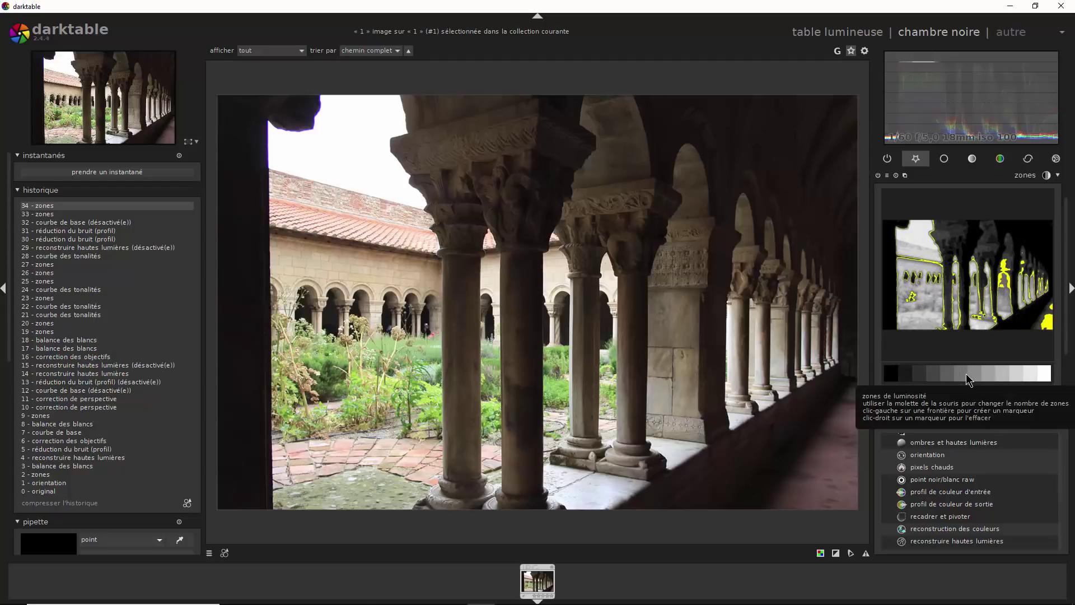
pyautogui.click(966, 375)
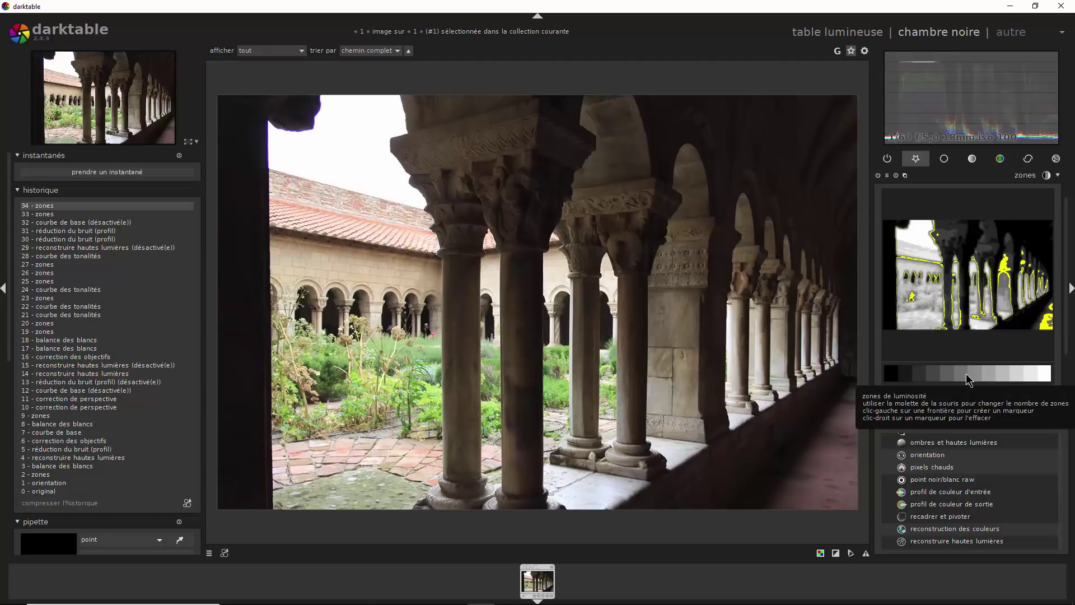
# Reduce the number of luminance zones to 5, and reset the zones module to its default settings
pyautogui.scroll(-1, 967, 380)
pyautogui.scroll(-1, 967, 380)
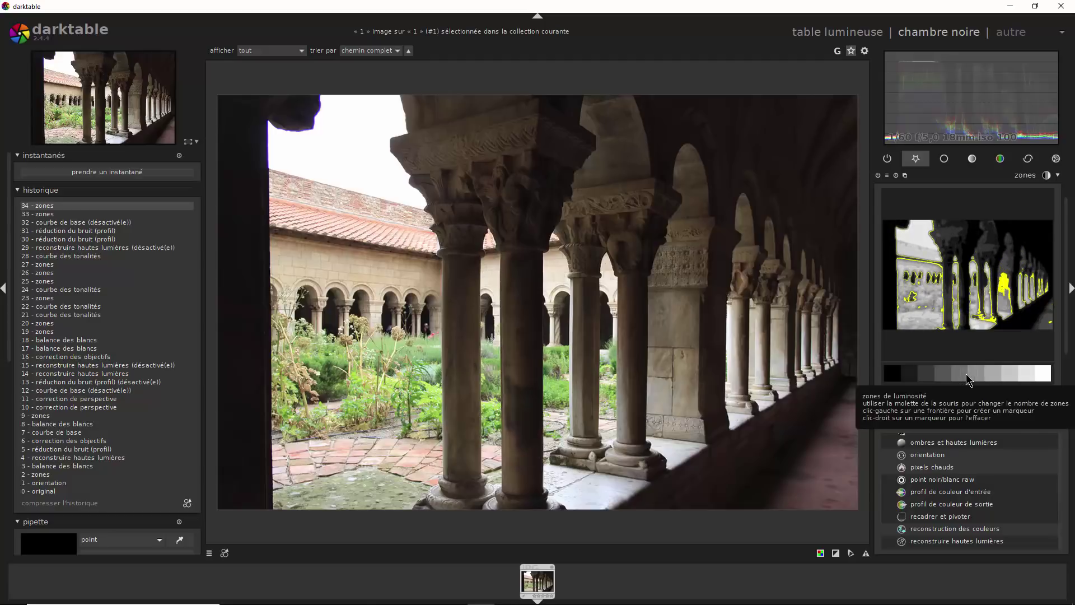
pyautogui.scroll(-1, 967, 380)
pyautogui.scroll(-1, 967, 380)
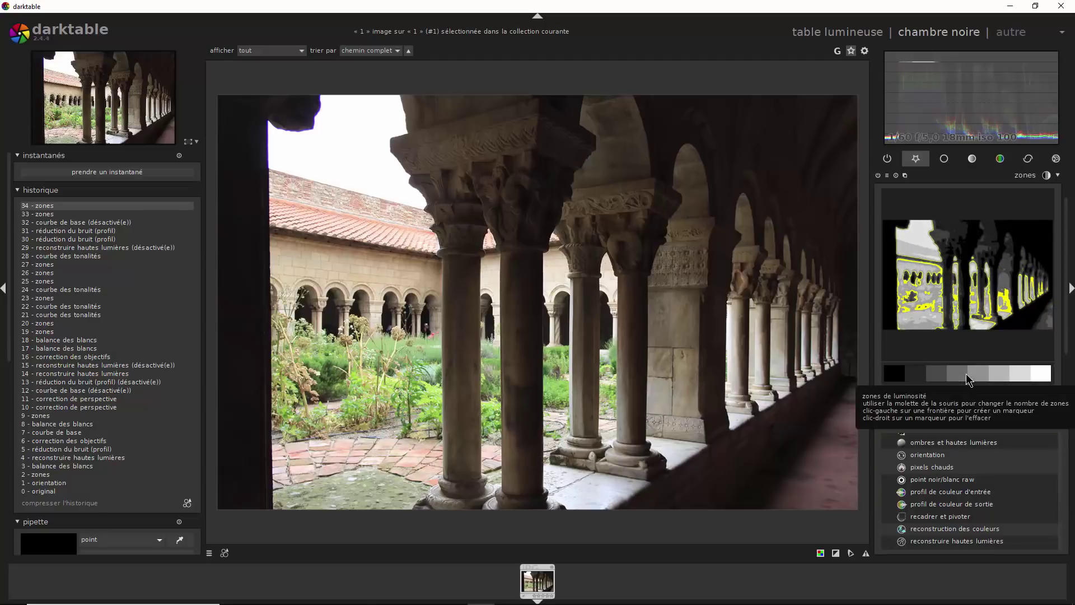
pyautogui.scroll(-1, 967, 380)
pyautogui.scroll(-1, 967, 381)
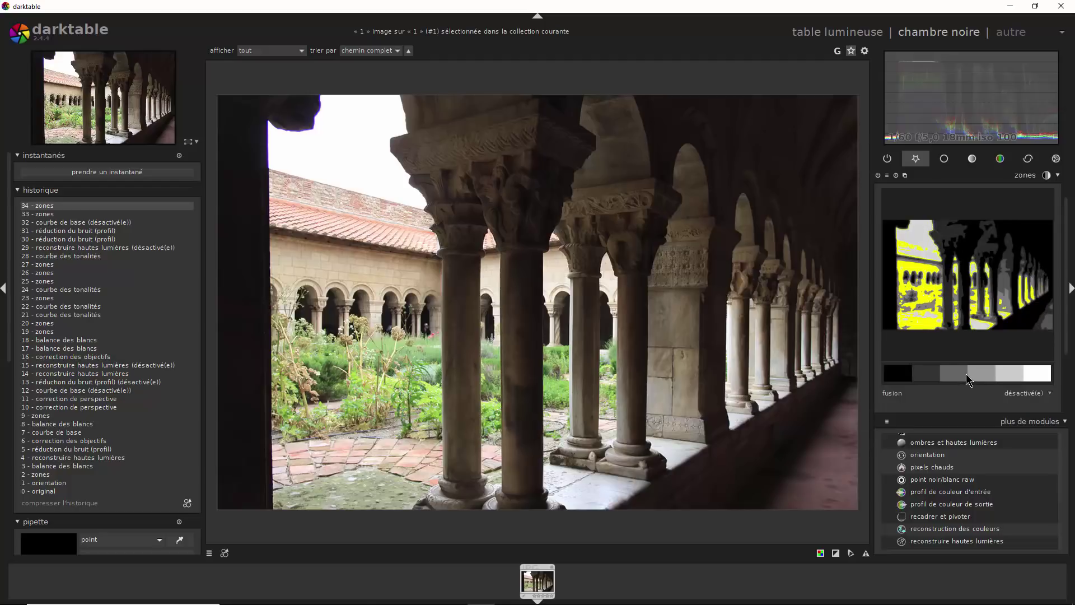
pyautogui.scroll(-1, 967, 380)
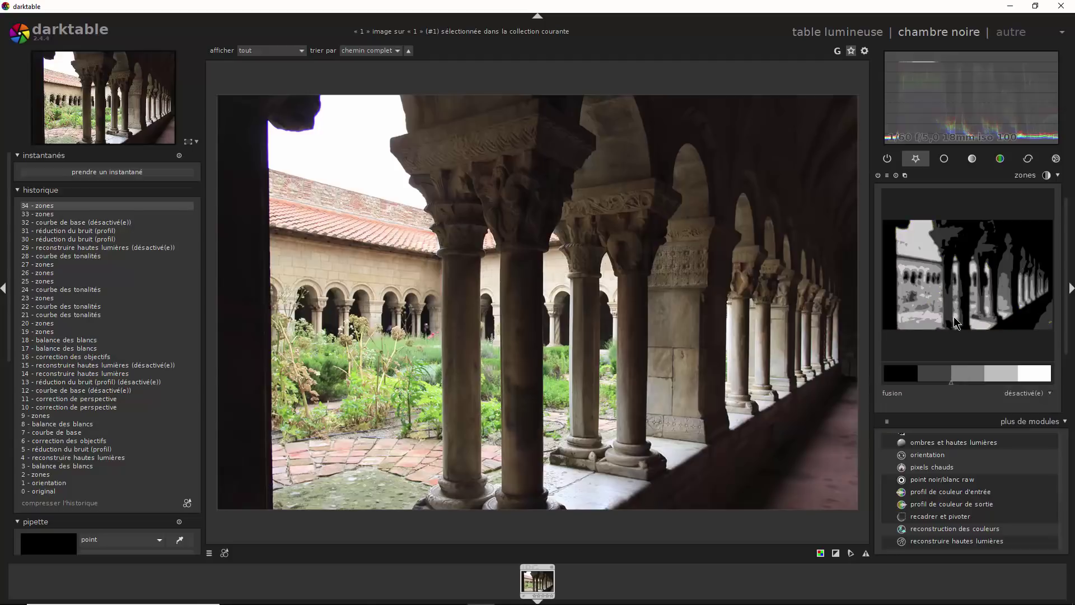
pyautogui.click(896, 176)
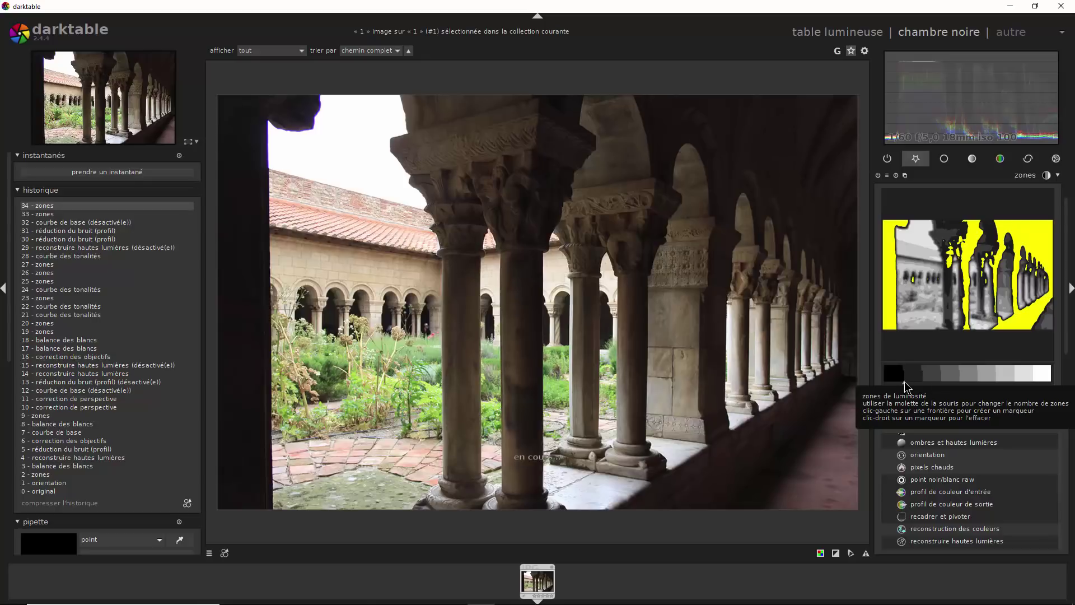
# Try lightening the darkest zone and a bright zone by shifting their boundaries toward white, returning each boundary to its original place
pyautogui.moveTo(904, 382); pyautogui.dragTo(919, 383)
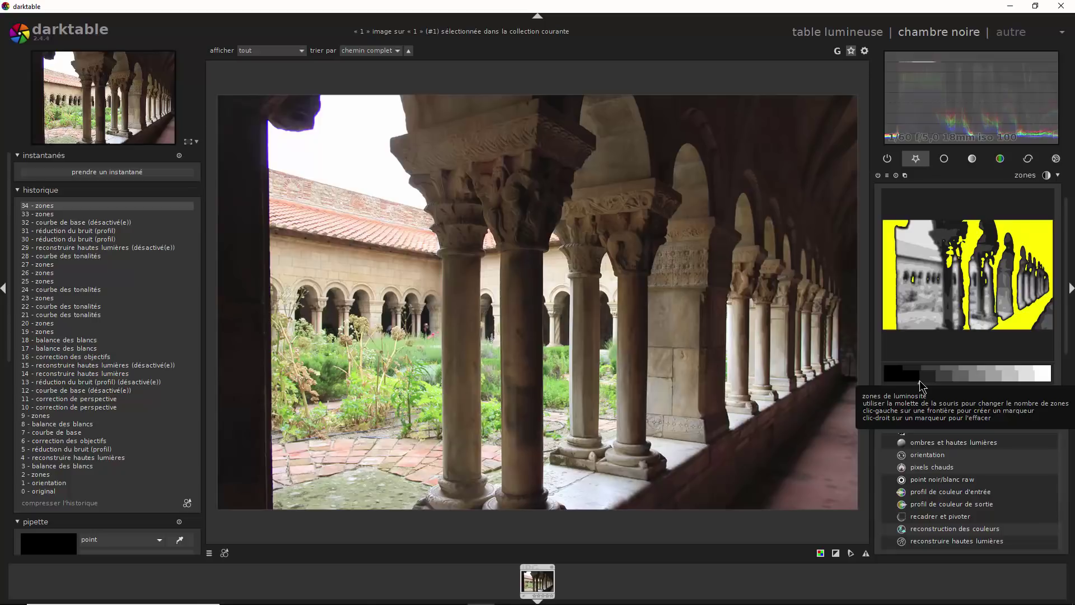
pyautogui.moveTo(919, 385)
pyautogui.mouseDown()
pyautogui.moveTo(890, 386)
pyautogui.moveTo(902, 387)
pyautogui.mouseUp()
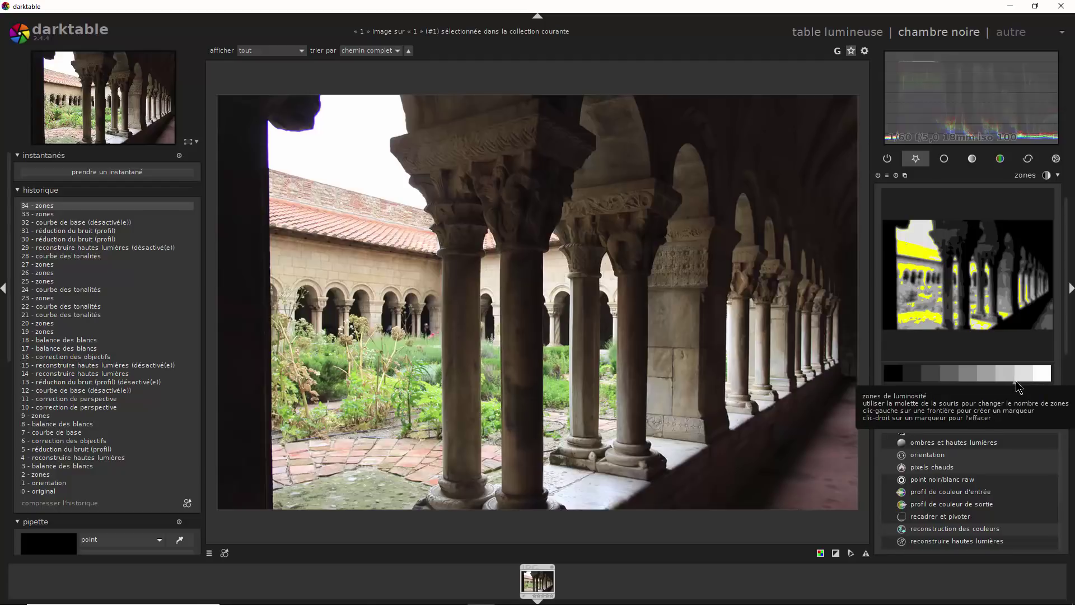
pyautogui.moveTo(1016, 381); pyautogui.dragTo(1040, 382)
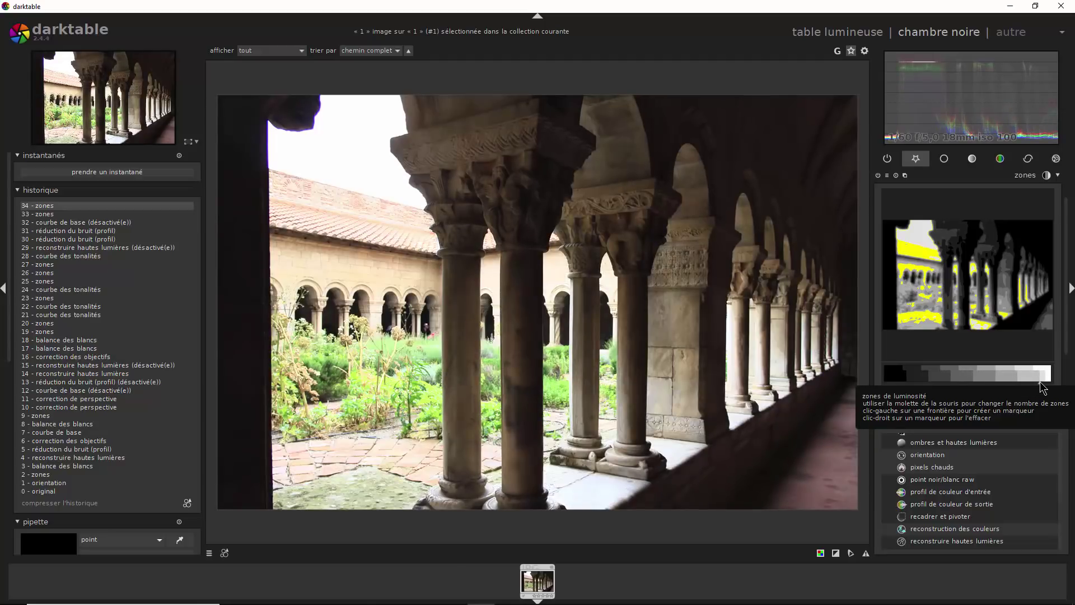
pyautogui.moveTo(1040, 382)
pyautogui.mouseDown()
pyautogui.moveTo(1002, 381)
pyautogui.moveTo(1007, 371)
pyautogui.mouseUp()
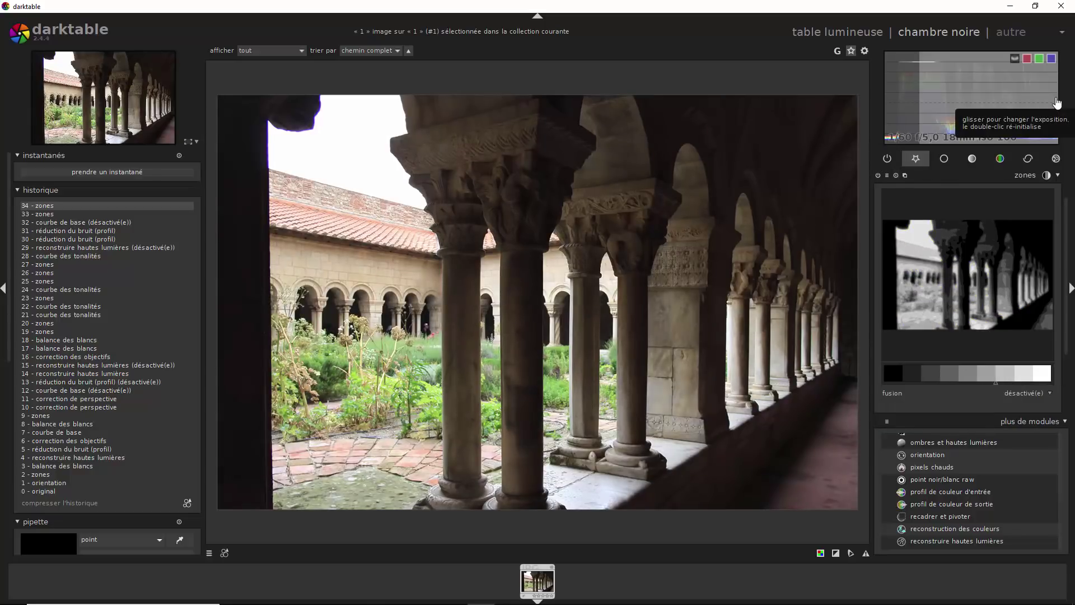
# Darken the shadows by shifting the darkest zone boundary toward black, with a second marker anchoring the highlights
pyautogui.click(902, 381)
pyautogui.moveTo(910, 383)
pyautogui.mouseDown()
pyautogui.moveTo(922, 384)
pyautogui.moveTo(892, 384)
pyautogui.mouseUp()
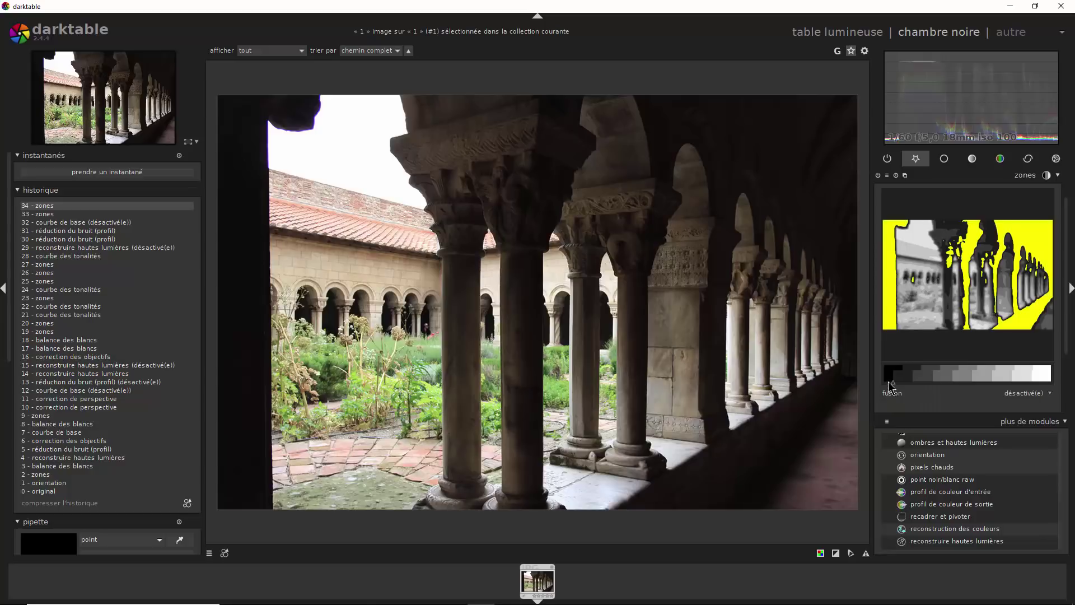
pyautogui.click(912, 374)
pyautogui.moveTo(922, 369); pyautogui.dragTo(1011, 367)
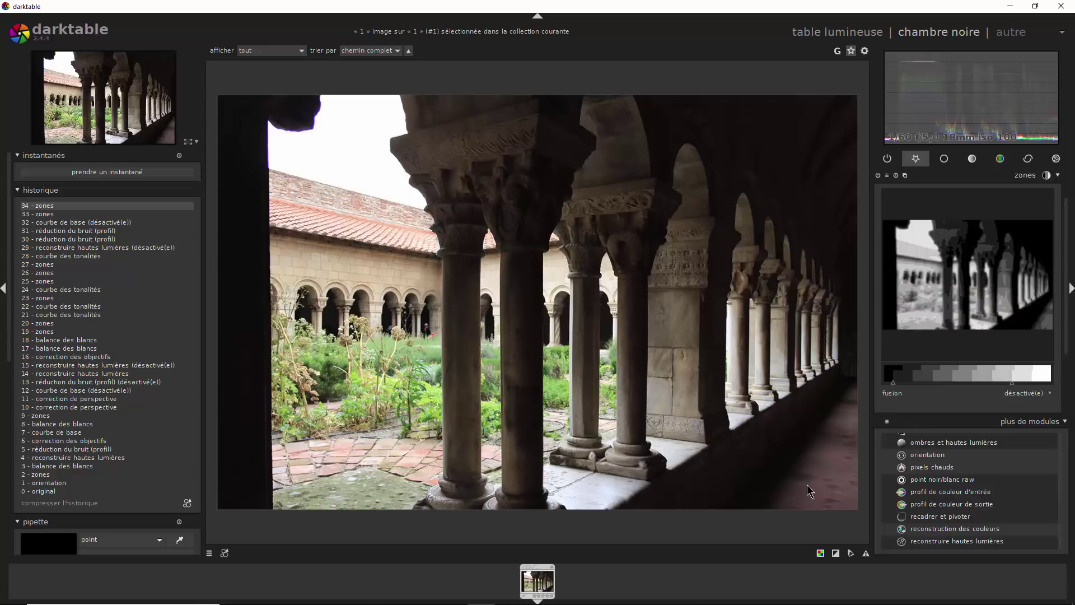
# Lighten the shadows by shifting the darkest zone boundary toward the lighter tones
pyautogui.click(904, 377)
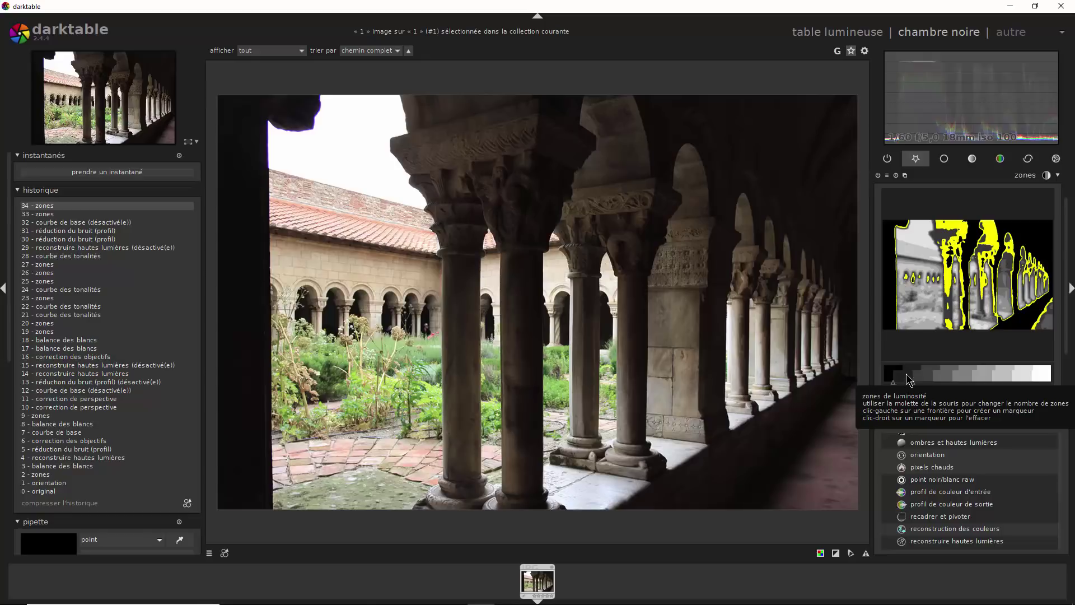
pyautogui.click(912, 374)
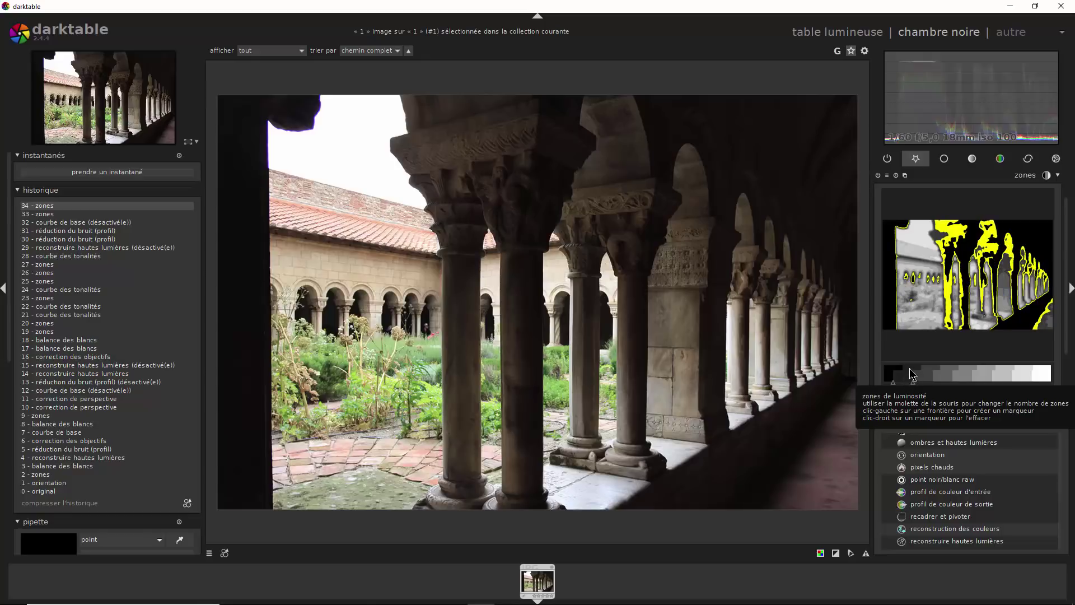
pyautogui.moveTo(912, 374); pyautogui.dragTo(994, 380)
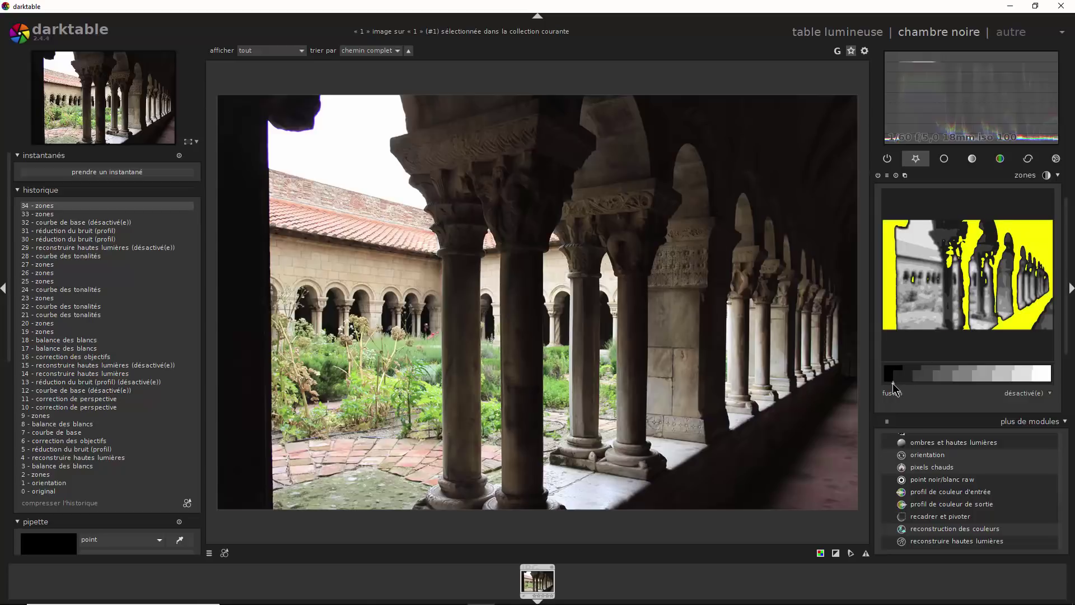
pyautogui.moveTo(892, 383); pyautogui.dragTo(910, 391)
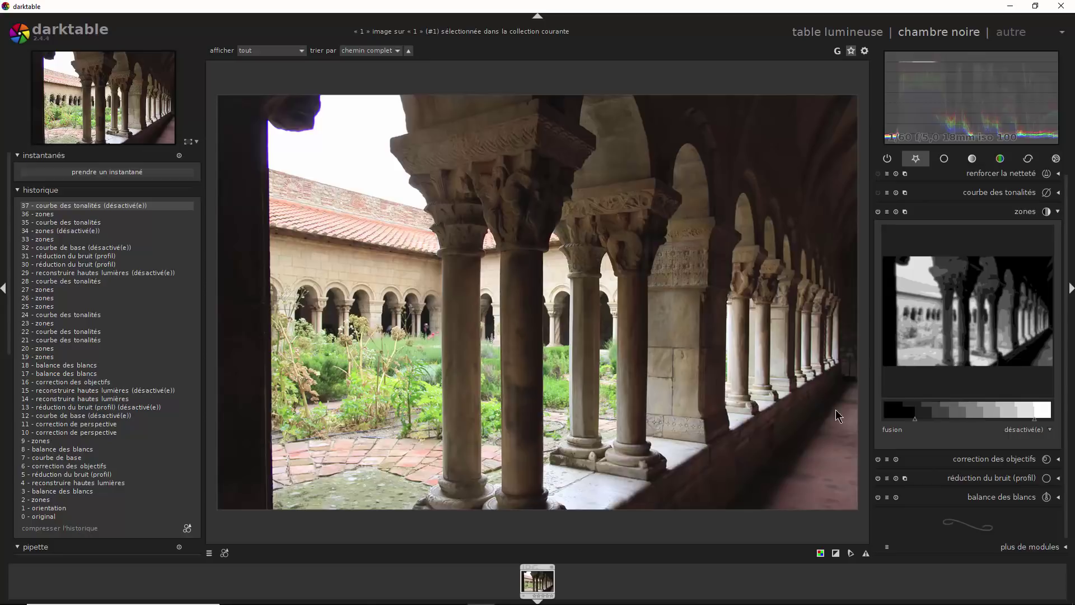
# Disable the zones module and enable the courbe des tonalités instead, raising the shadow part of its L curve
pyautogui.click(877, 211)
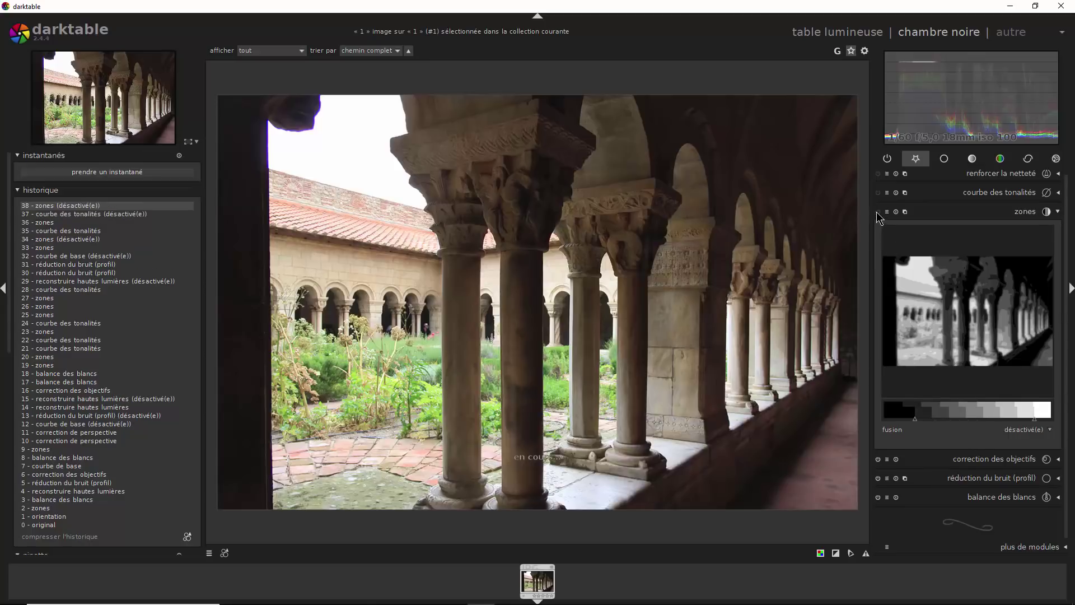
pyautogui.click(879, 192)
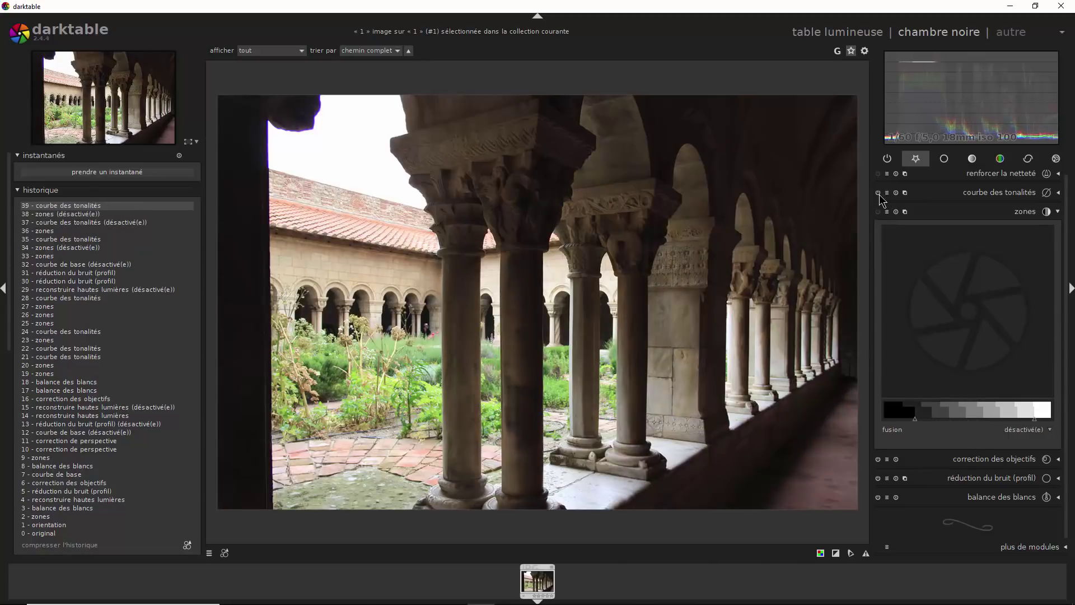
pyautogui.click(1057, 194)
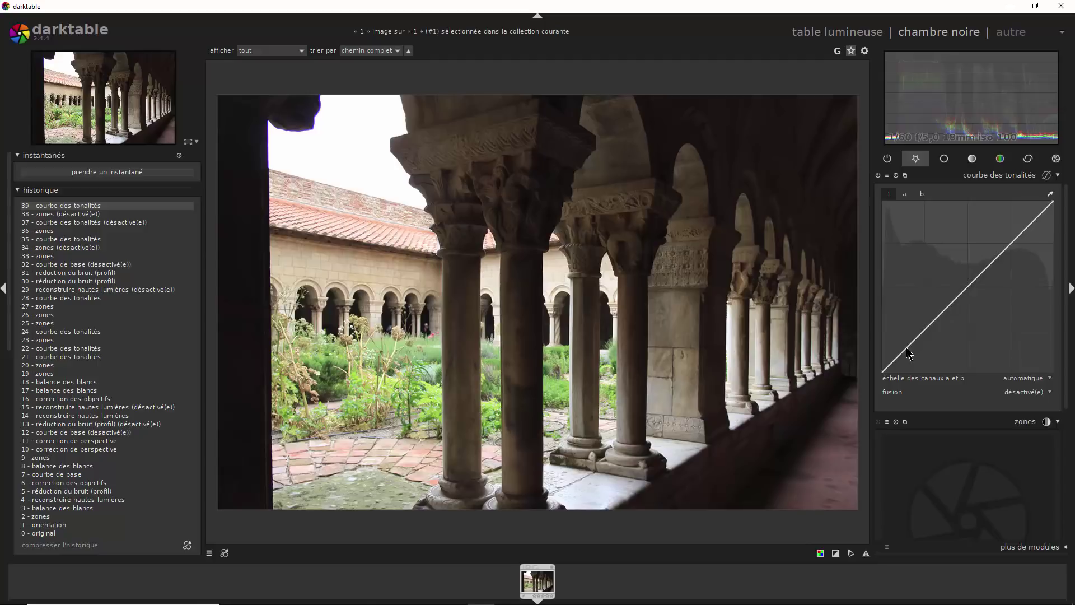
pyautogui.moveTo(906, 349); pyautogui.dragTo(911, 327)
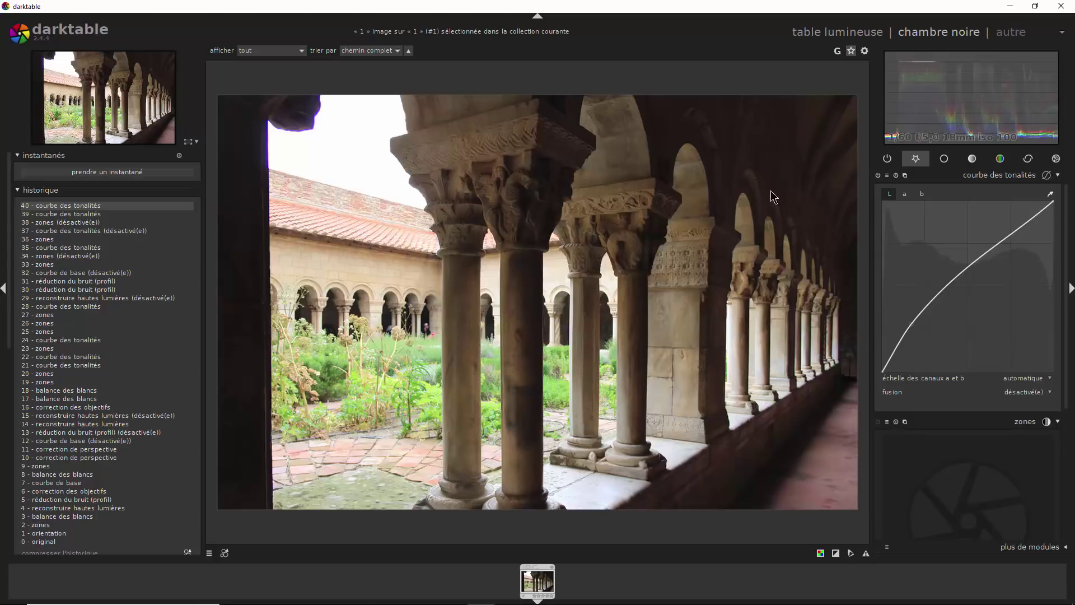
# Reset the L tone curve, anchor it in the lower midtones, and raise only its shadow part
pyautogui.doubleClick(912, 328)
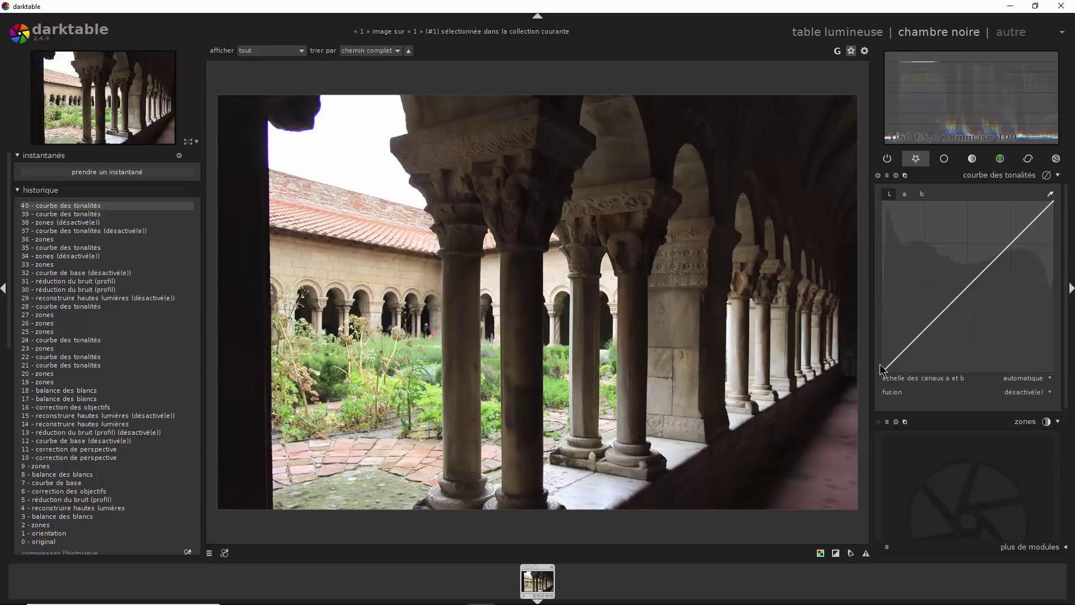
pyautogui.click(940, 314)
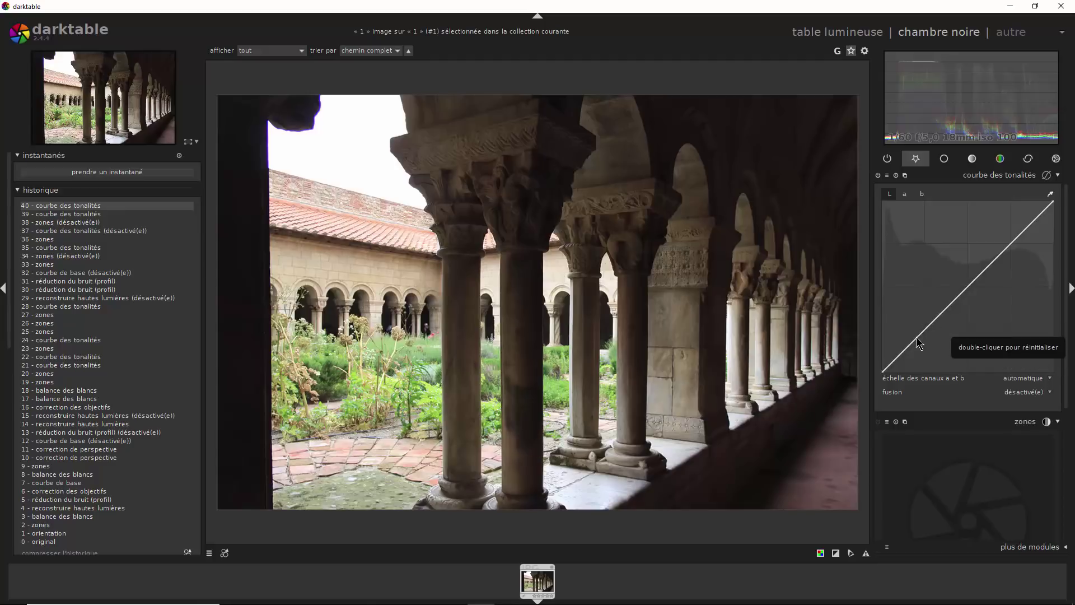
pyautogui.moveTo(910, 342); pyautogui.dragTo(912, 329)
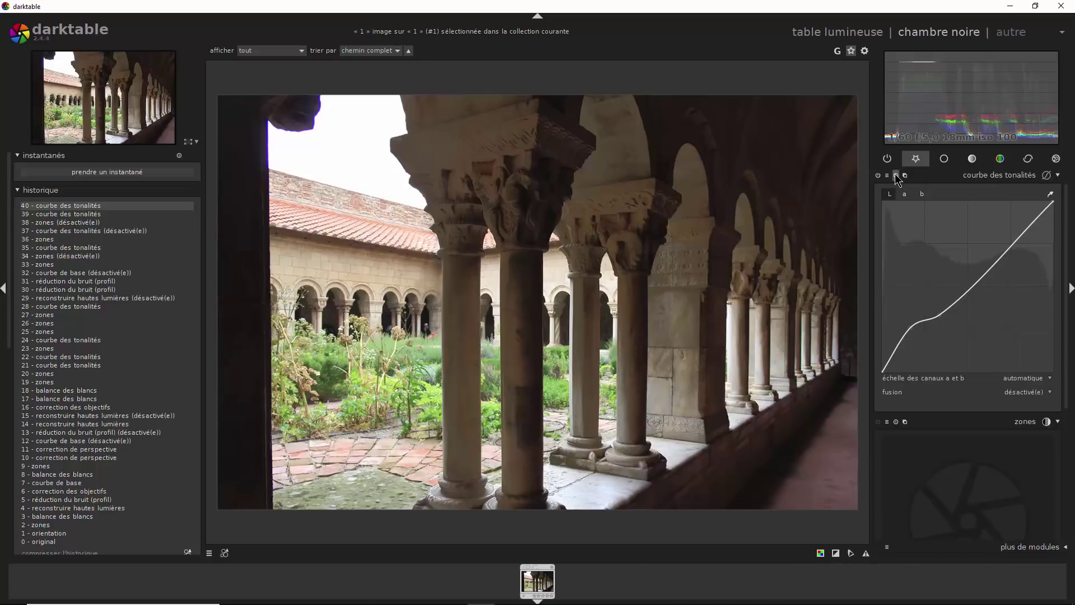
# Collapse and disable the courbe des tonalités module, and enable the zones module again
pyautogui.click(1038, 177)
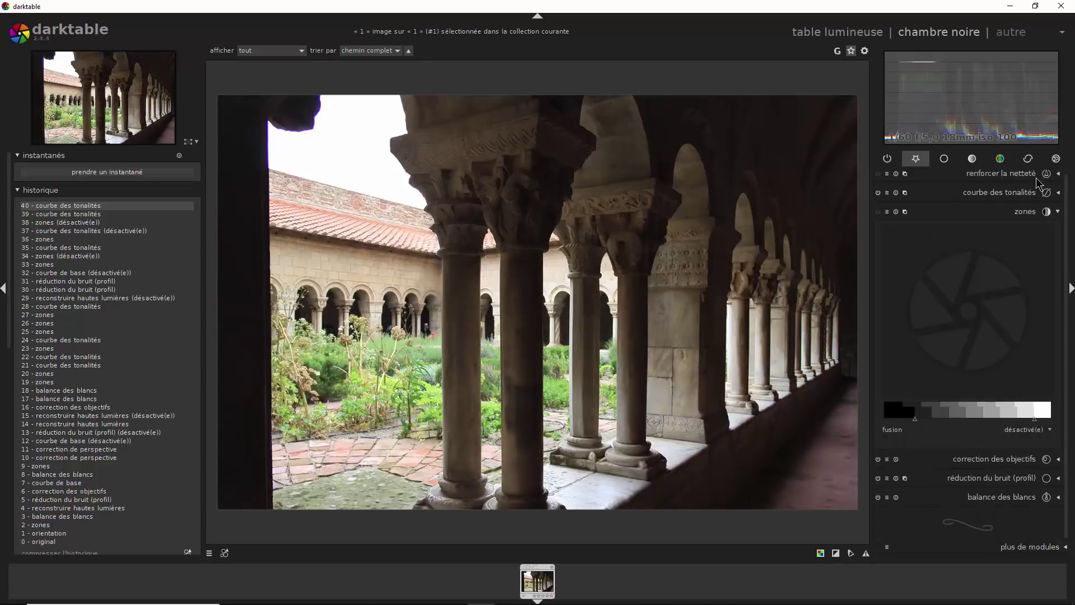
pyautogui.click(878, 193)
pyautogui.click(879, 213)
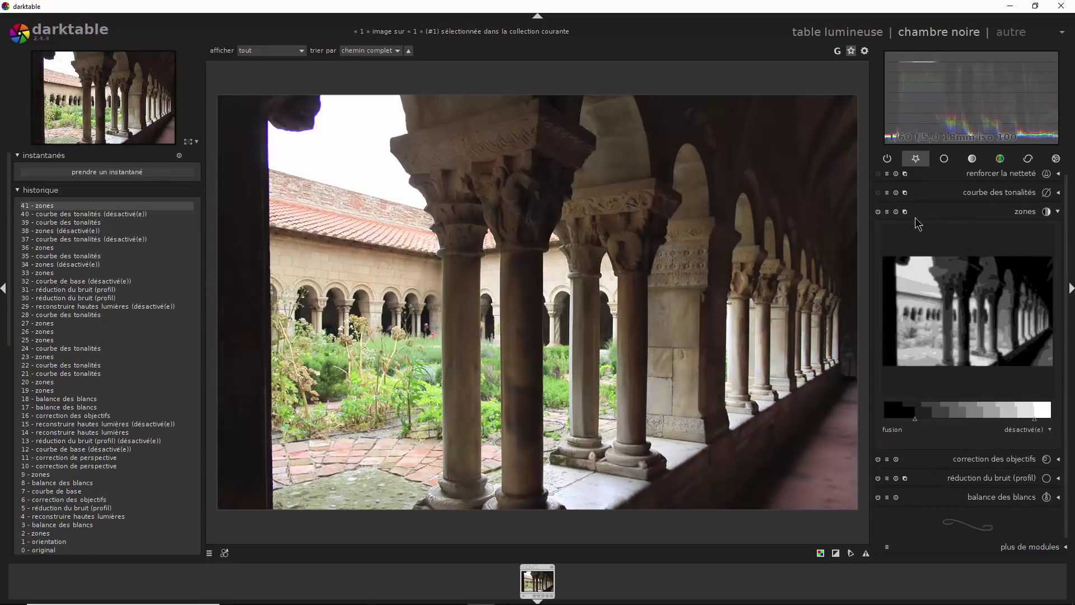
# Anchor the second zone boundary in place and shift the darkest zone boundary toward it to lighten only the deepest shadows
pyautogui.moveTo(915, 411); pyautogui.dragTo(920, 411)
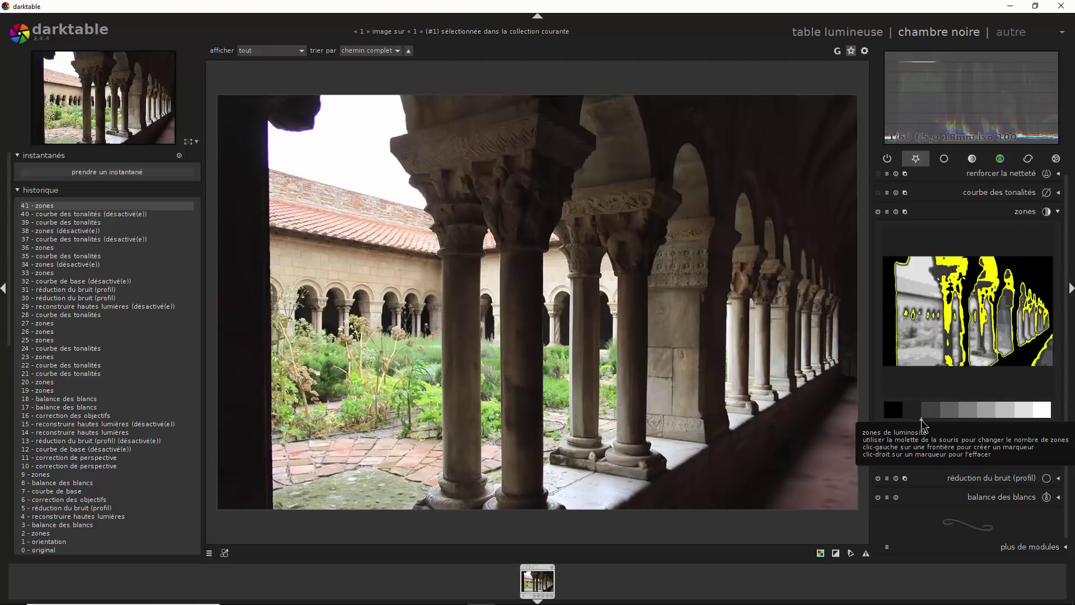
pyautogui.click(921, 419)
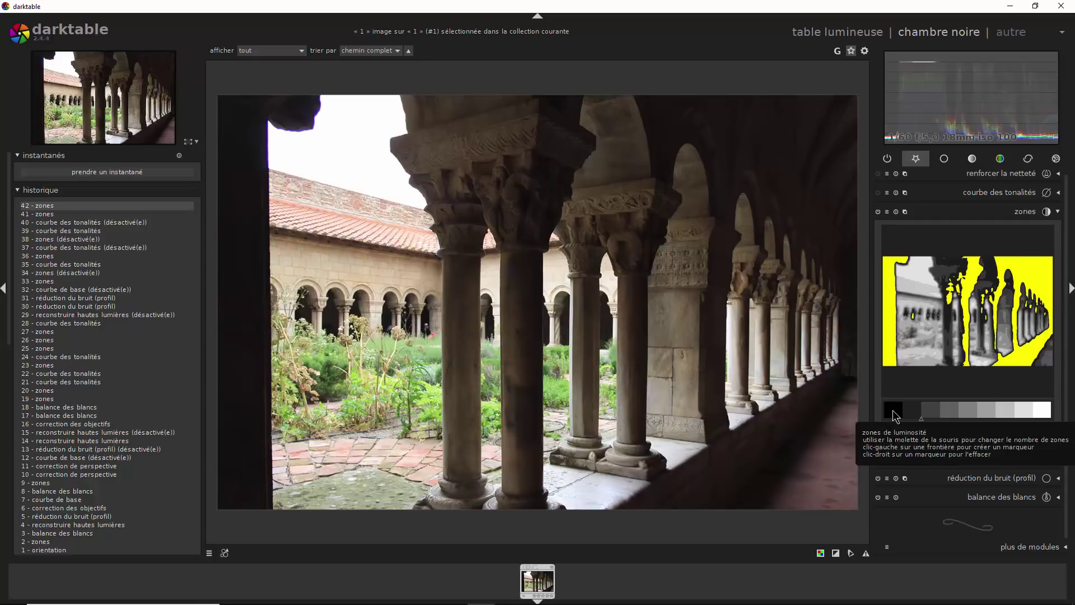
pyautogui.click(903, 410)
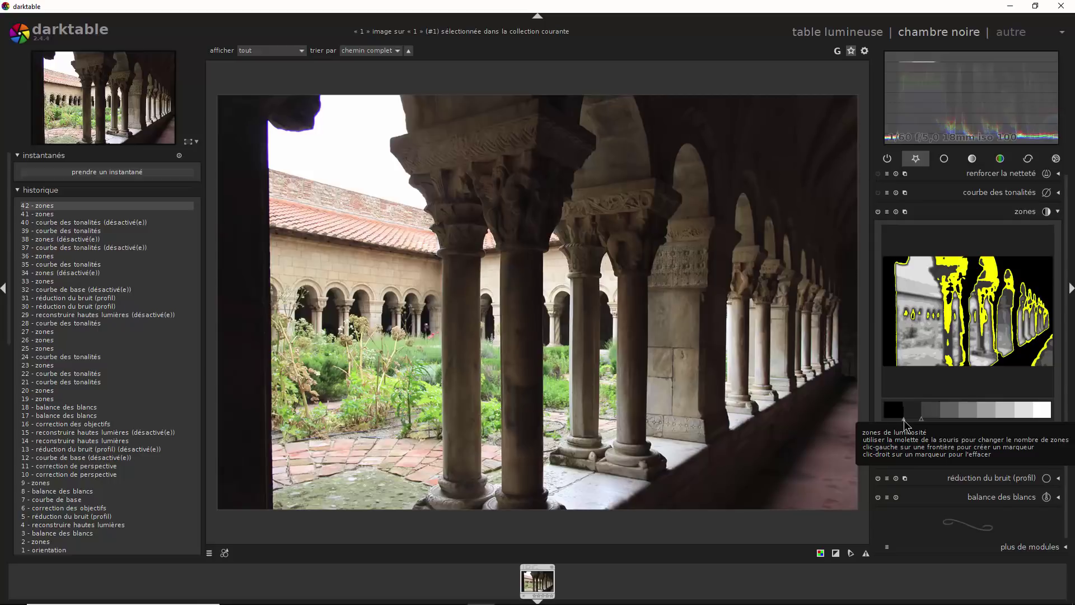
pyautogui.moveTo(903, 420); pyautogui.dragTo(915, 422)
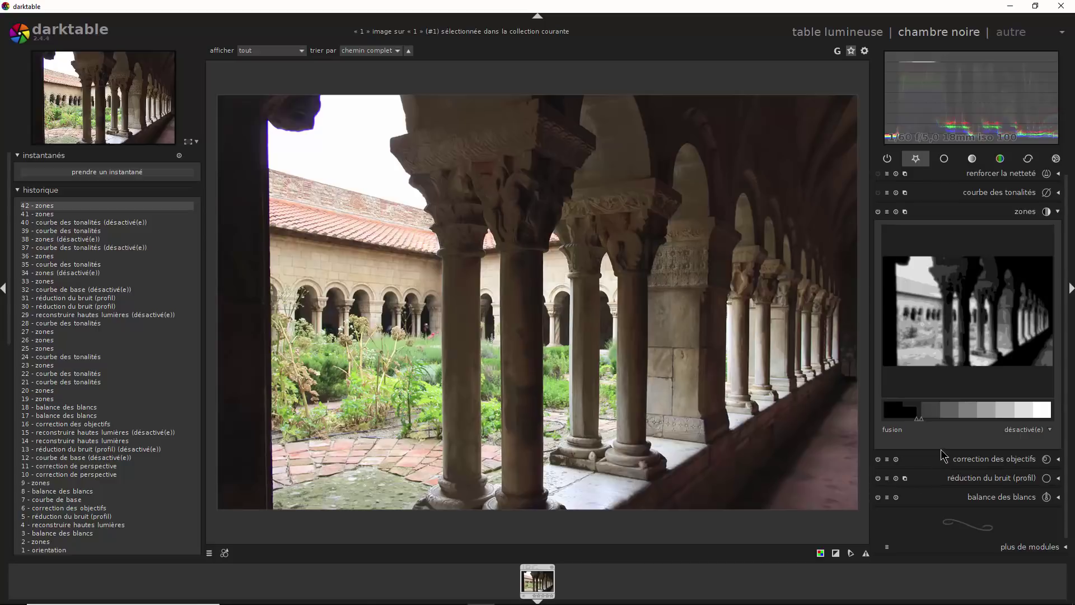
# Return the darkest zone boundary to its original place and remove the marker on the second boundary
pyautogui.click(958, 408)
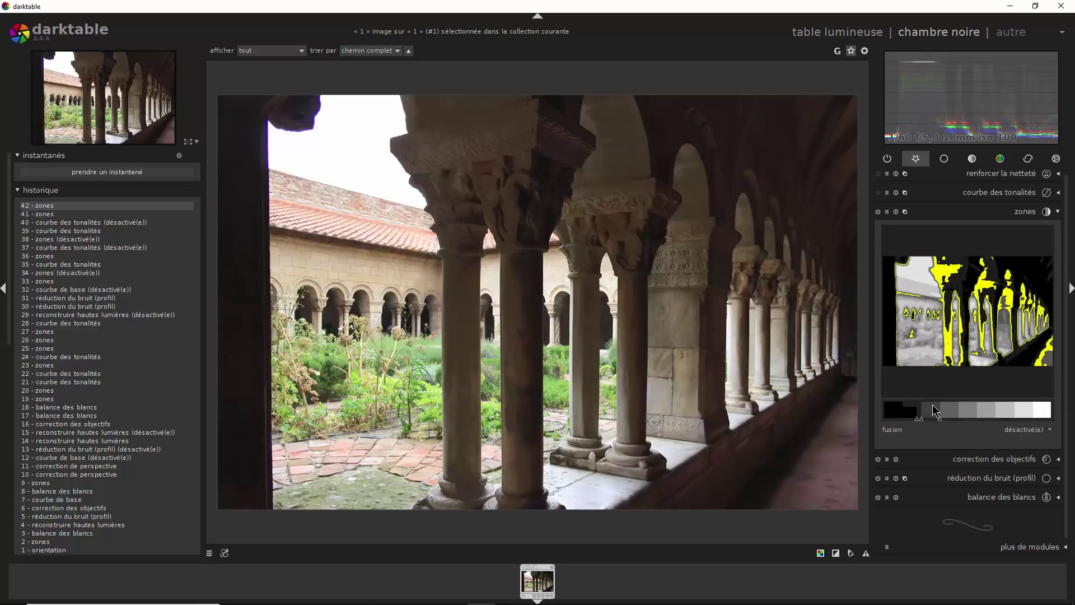
pyautogui.moveTo(934, 410); pyautogui.dragTo(1036, 409)
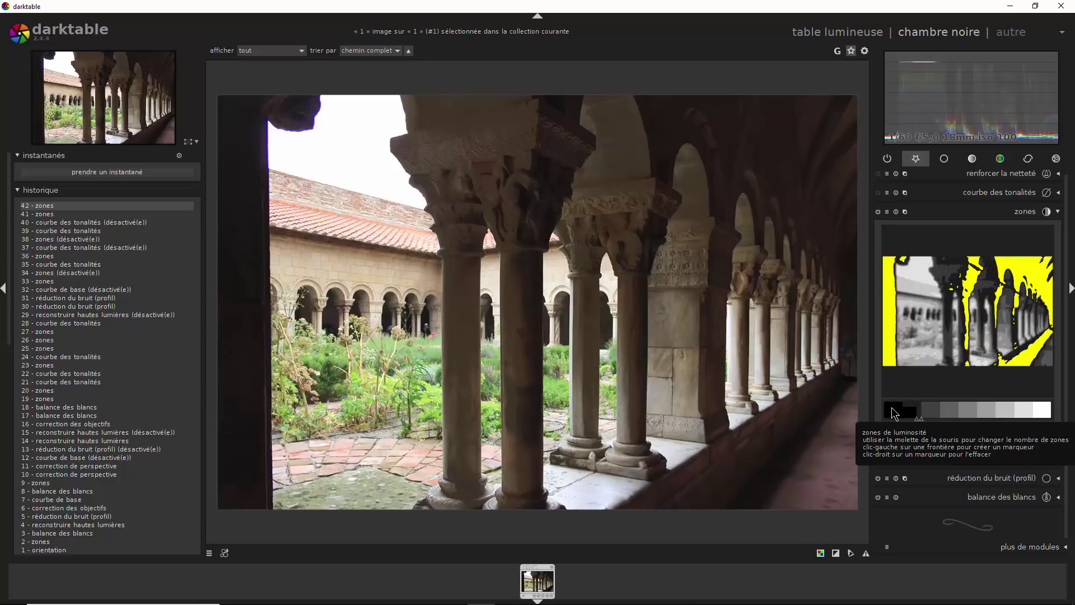
pyautogui.click(921, 414)
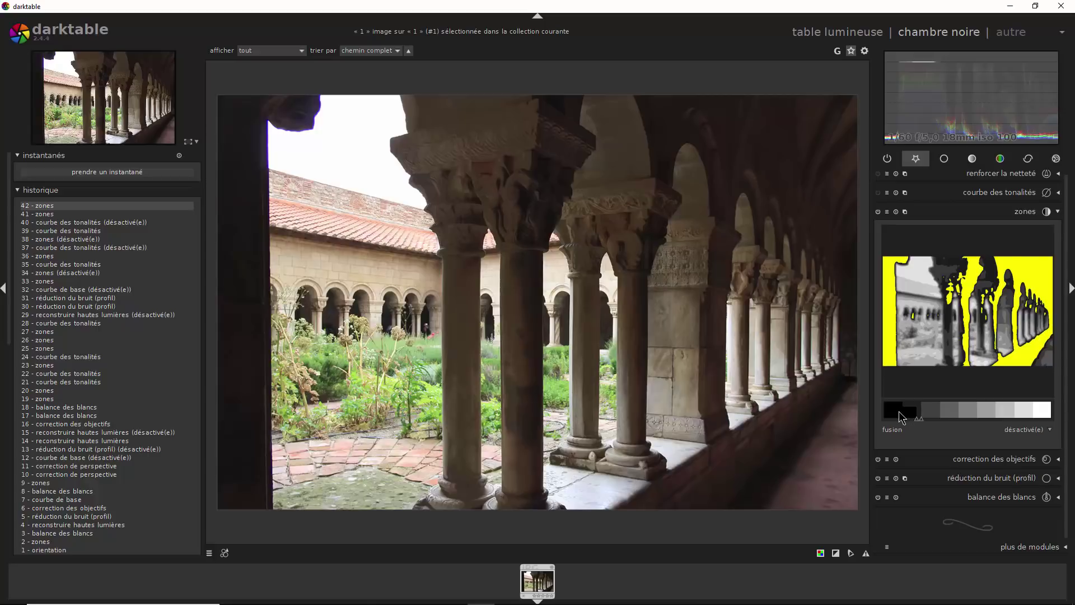
pyautogui.moveTo(909, 411); pyautogui.dragTo(899, 407)
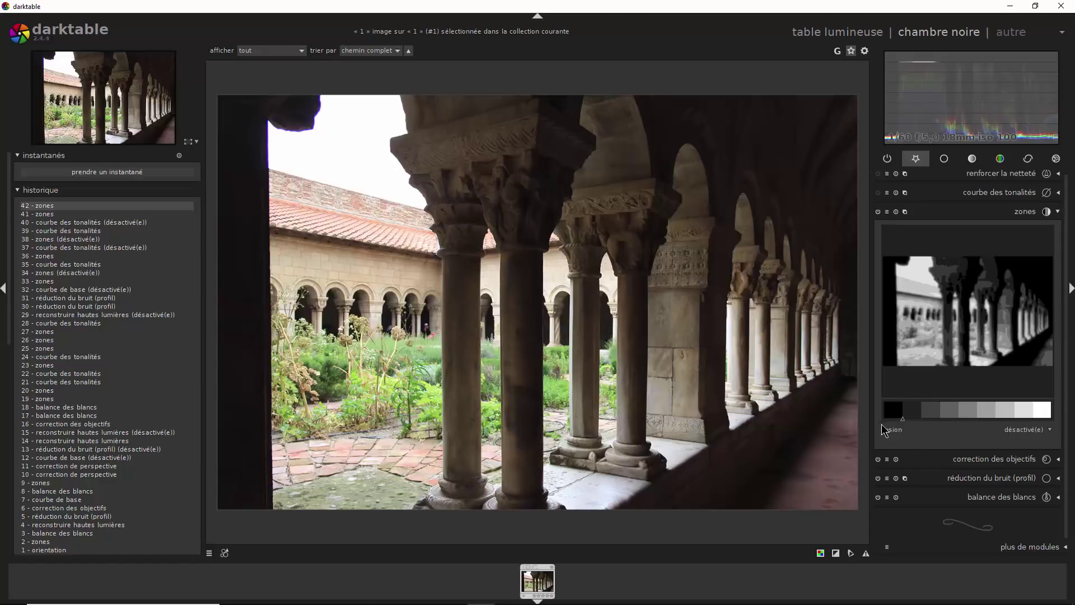
# With the third zone boundary anchored, lighten the shadows by shifting the second boundary slightly and the darkest boundary further toward the lighter tones
pyautogui.moveTo(902, 426)
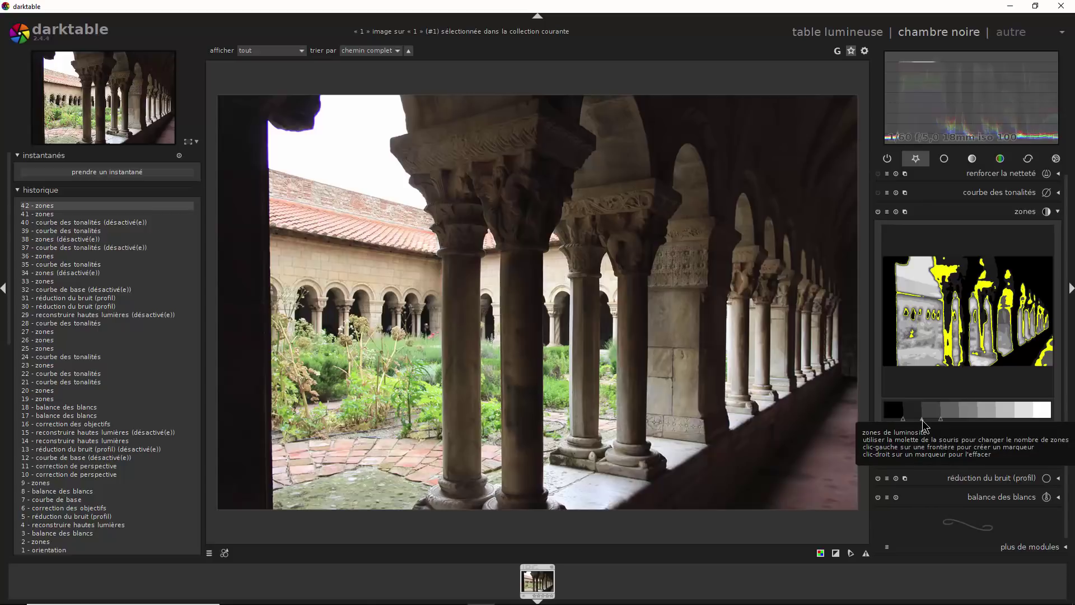
pyautogui.moveTo(926, 421); pyautogui.dragTo(934, 423)
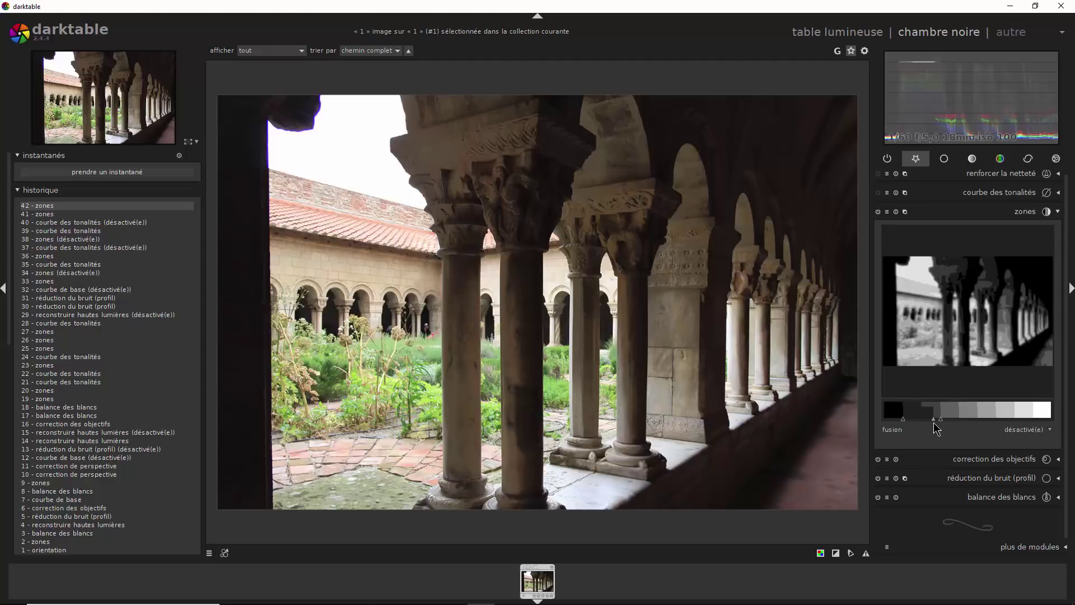
pyautogui.moveTo(934, 429)
pyautogui.mouseDown()
pyautogui.moveTo(911, 422)
pyautogui.moveTo(925, 423)
pyautogui.mouseUp()
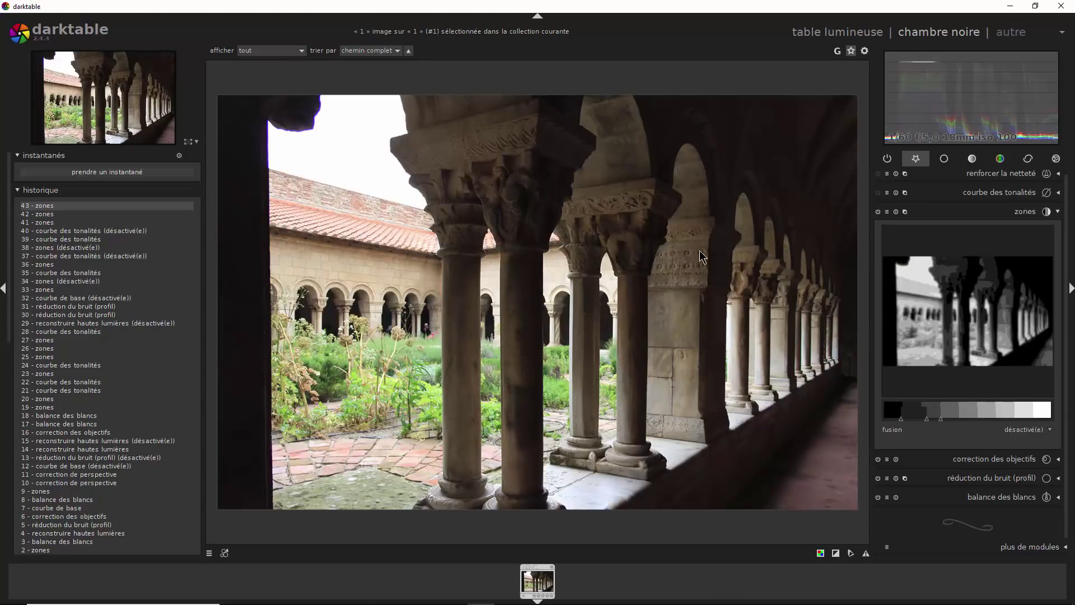
pyautogui.moveTo(900, 420)
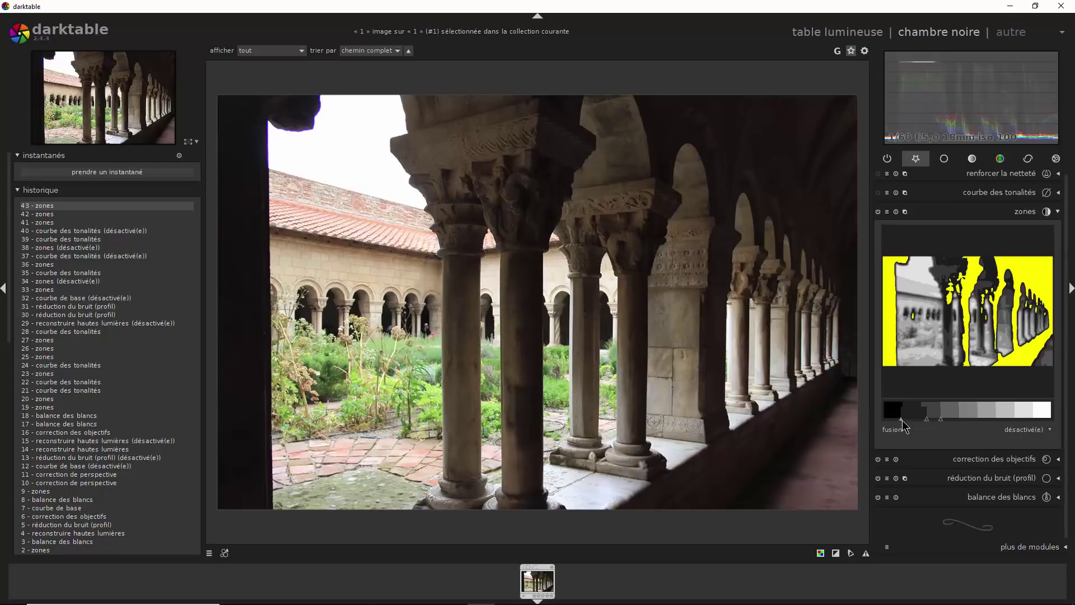
pyautogui.moveTo(902, 420); pyautogui.dragTo(913, 423)
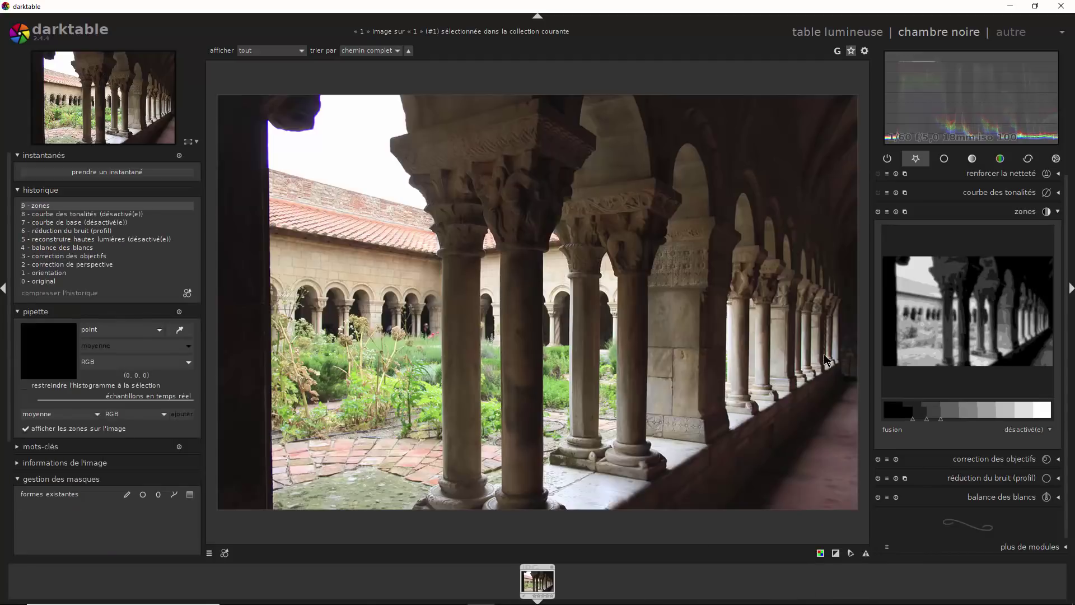
# Switch the zones module off and on repeatedly to compare the photo with and without the shadow lightening
pyautogui.click(878, 211)
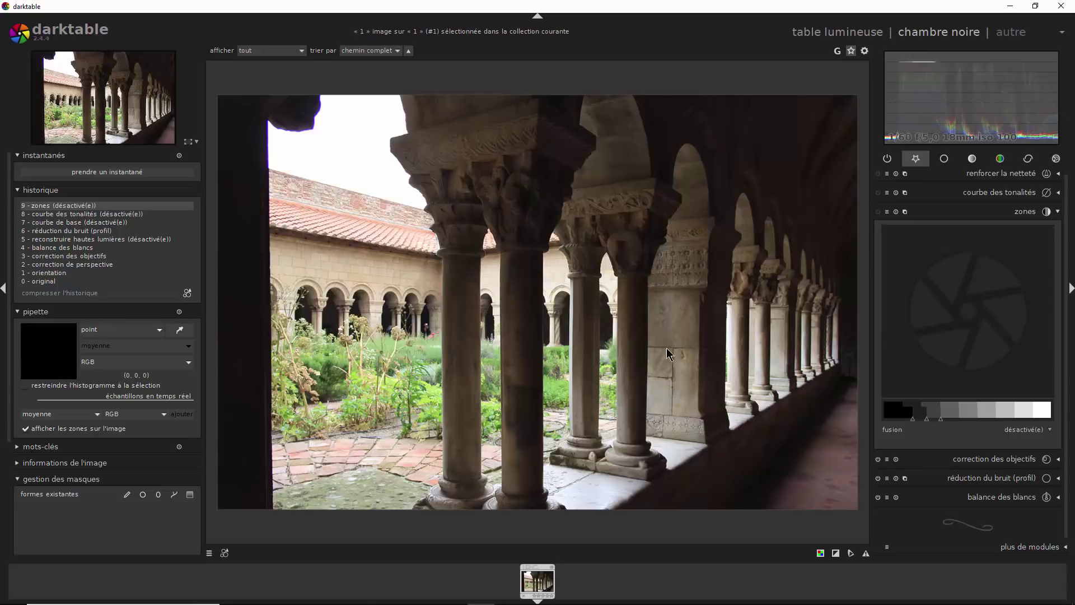
pyautogui.click(878, 212)
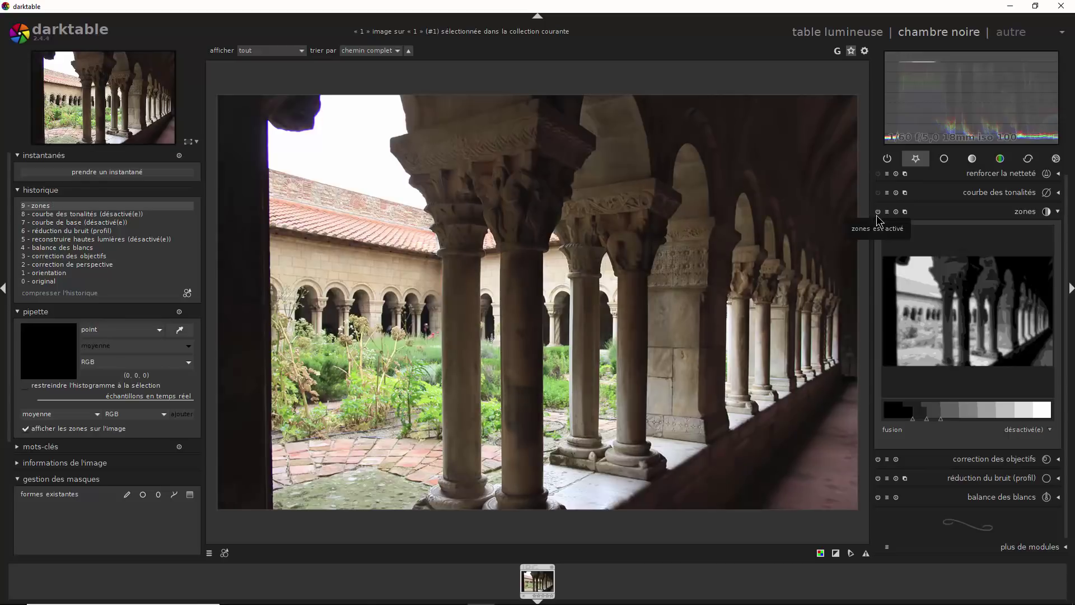
pyautogui.click(877, 213)
pyautogui.click(877, 213)
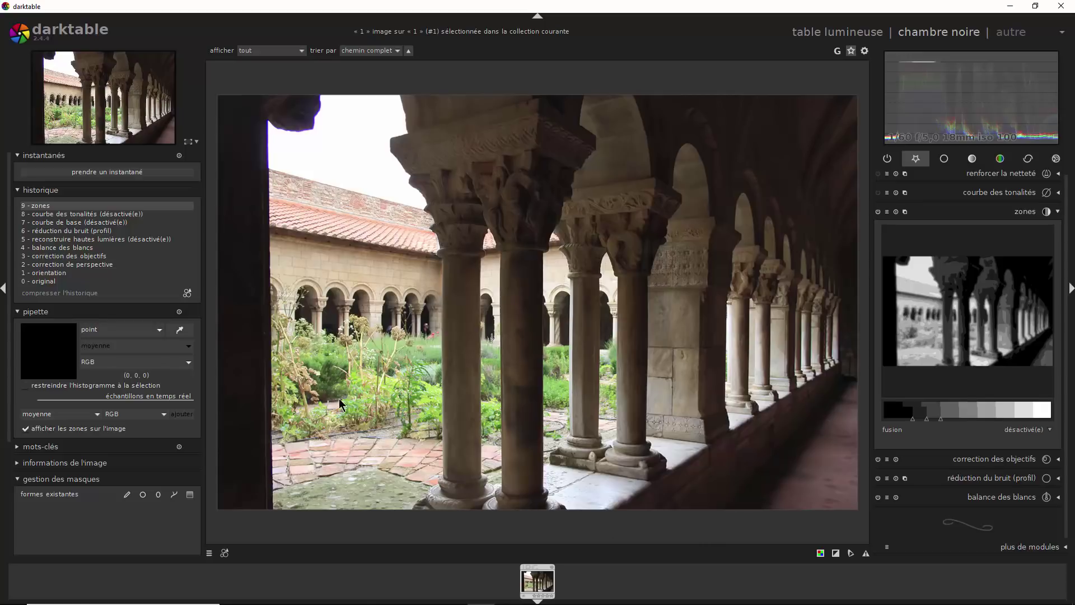
pyautogui.click(371, 377)
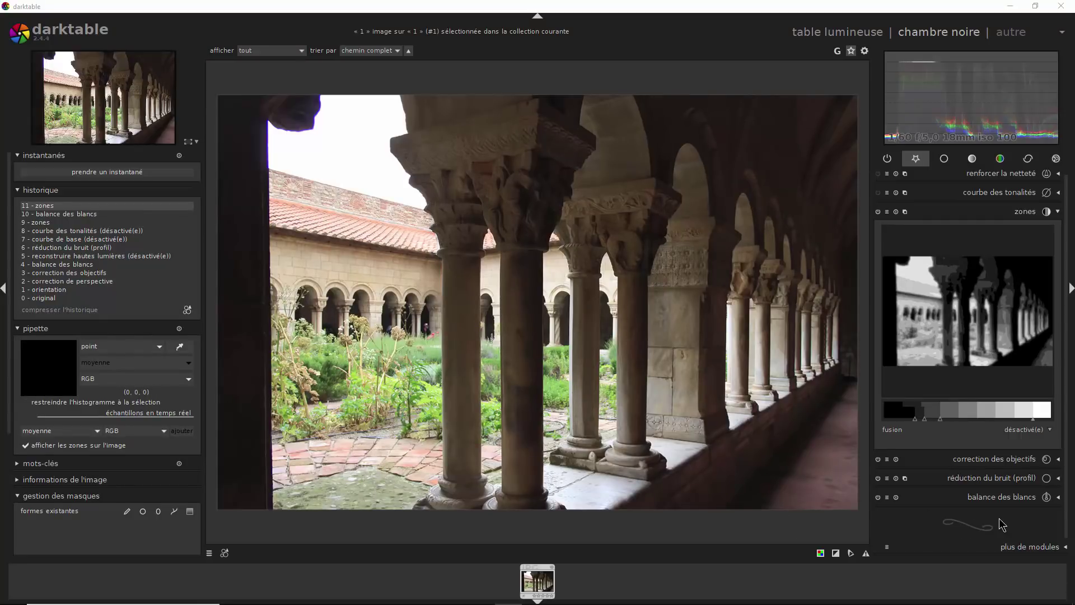
# Anchor the mid-grey and brightest zone boundaries, and shift the two light-tone boundaries between them slightly toward the darker tones
pyautogui.moveTo(1029, 421)
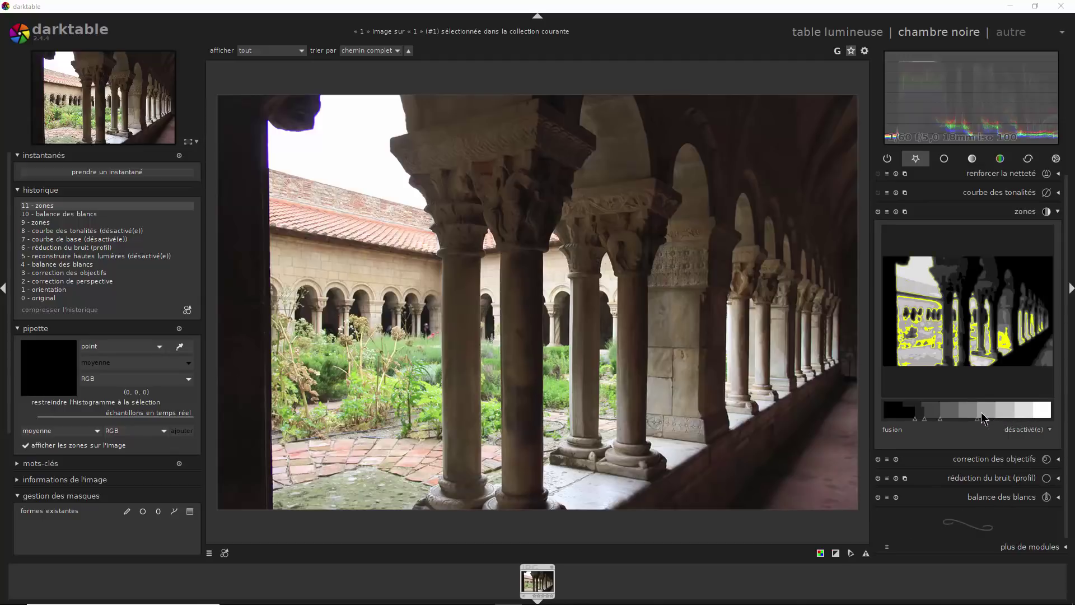
pyautogui.moveTo(980, 412)
pyautogui.mouseDown()
pyautogui.moveTo(965, 416)
pyautogui.moveTo(1018, 409)
pyautogui.mouseUp()
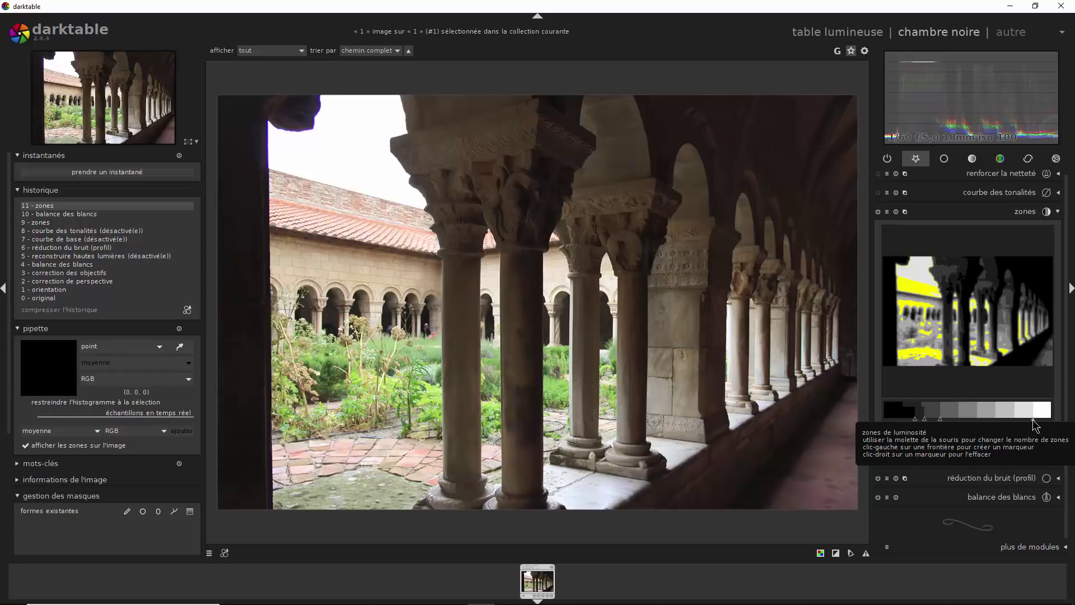
pyautogui.click(1033, 418)
pyautogui.click(978, 420)
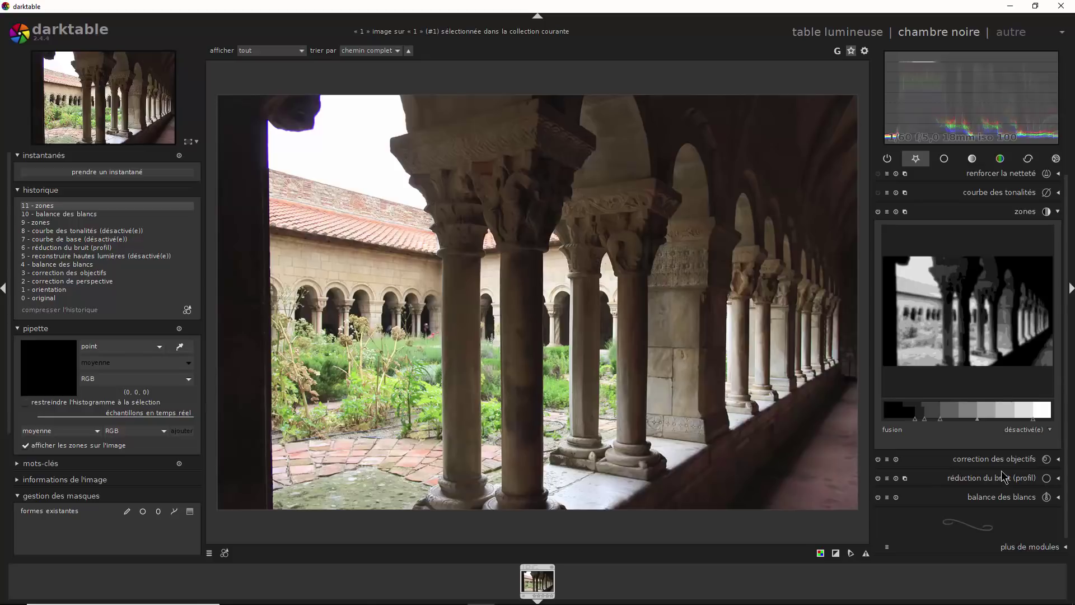
pyautogui.click(1015, 415)
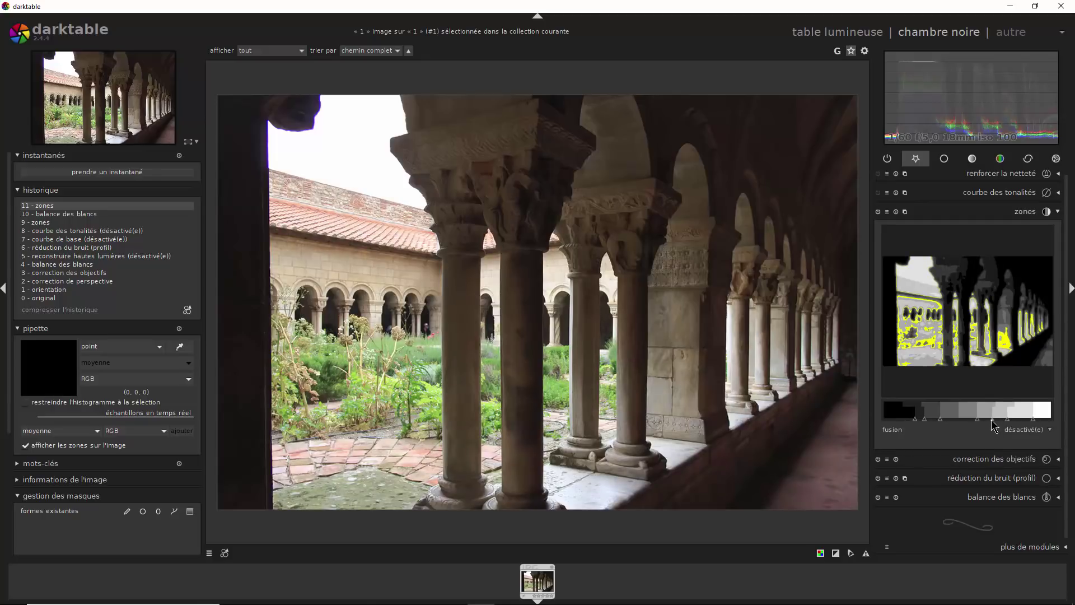
pyautogui.click(988, 421)
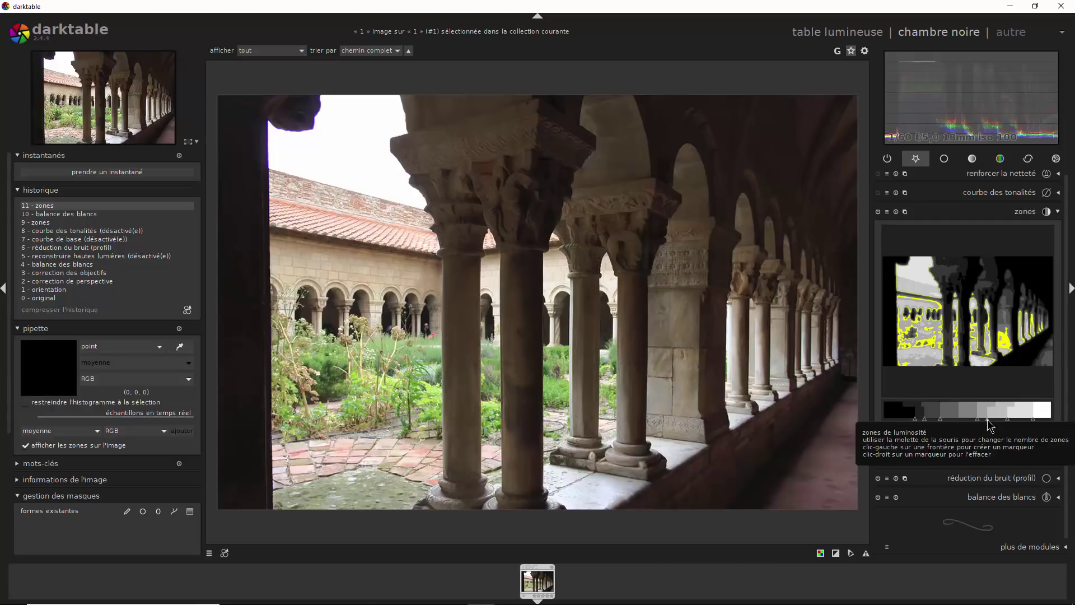
# Toggle the zones module twice to compare the photo before and after the light-tone adjustment
pyautogui.click(877, 212)
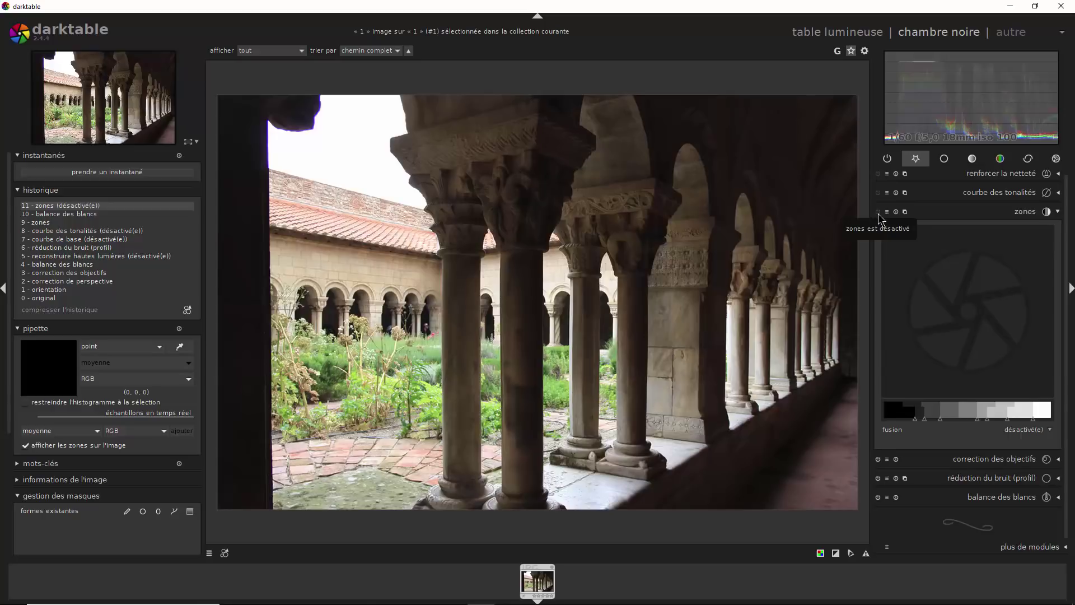
pyautogui.click(878, 212)
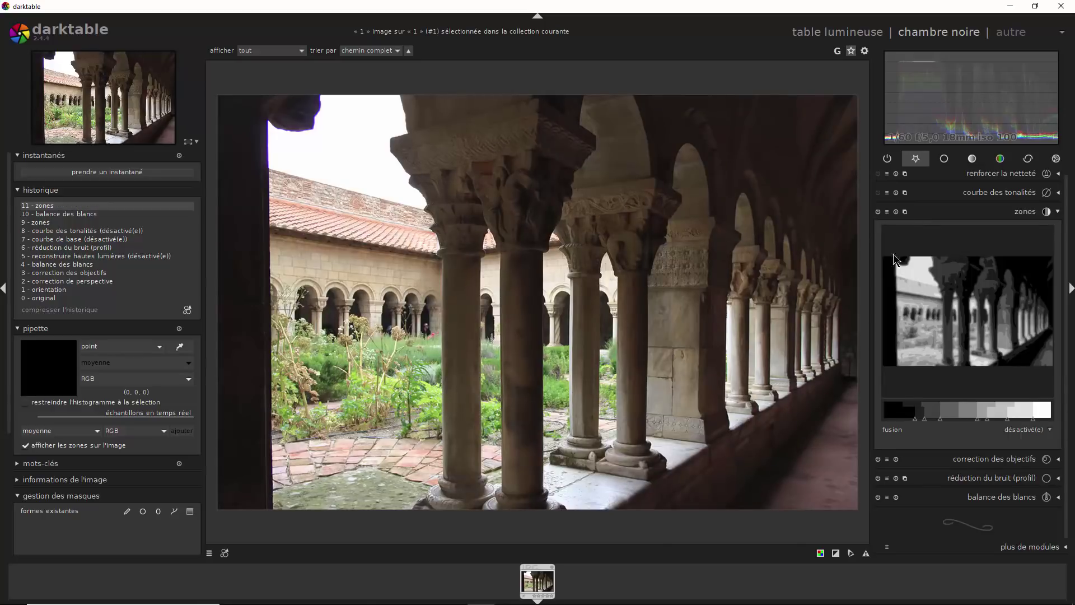
pyautogui.click(878, 217)
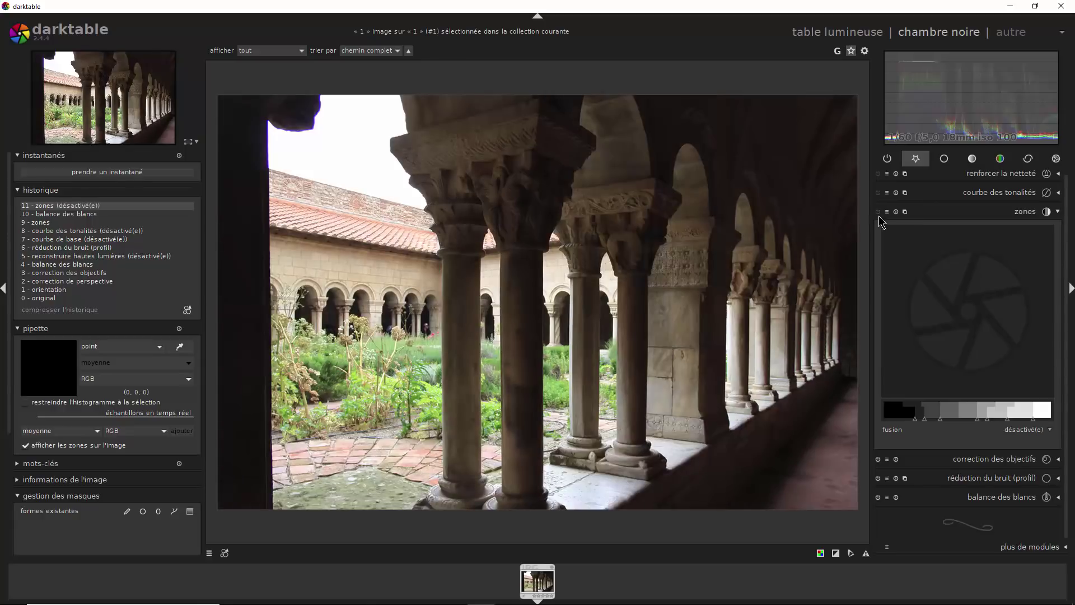
pyautogui.click(879, 217)
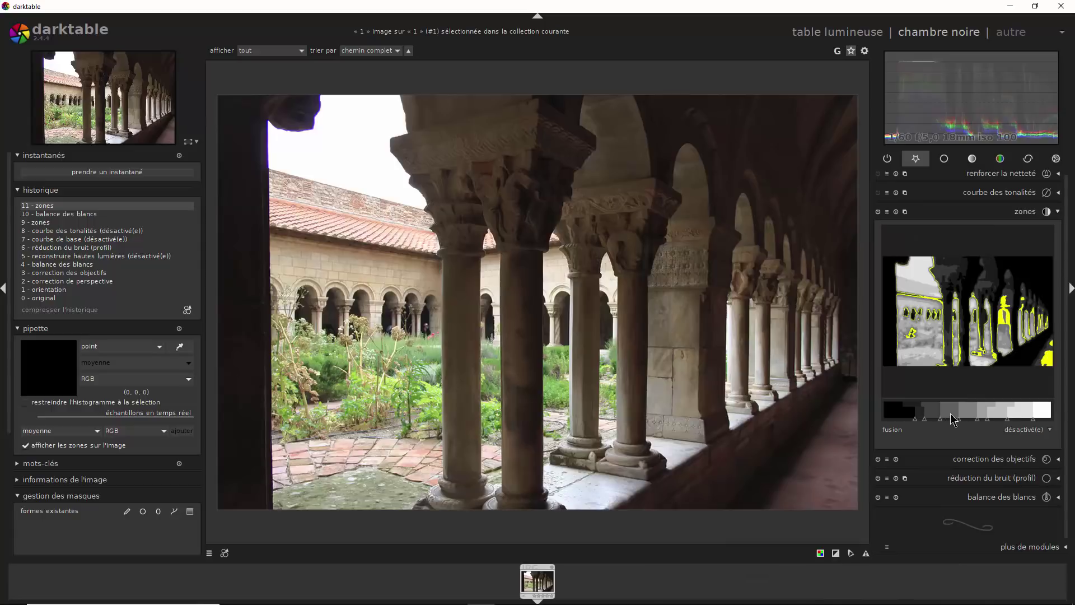
# Try shifting the unmarked middle zone boundary toward the darker tones and back, and reset the zones module to its defaults
pyautogui.moveTo(959, 417)
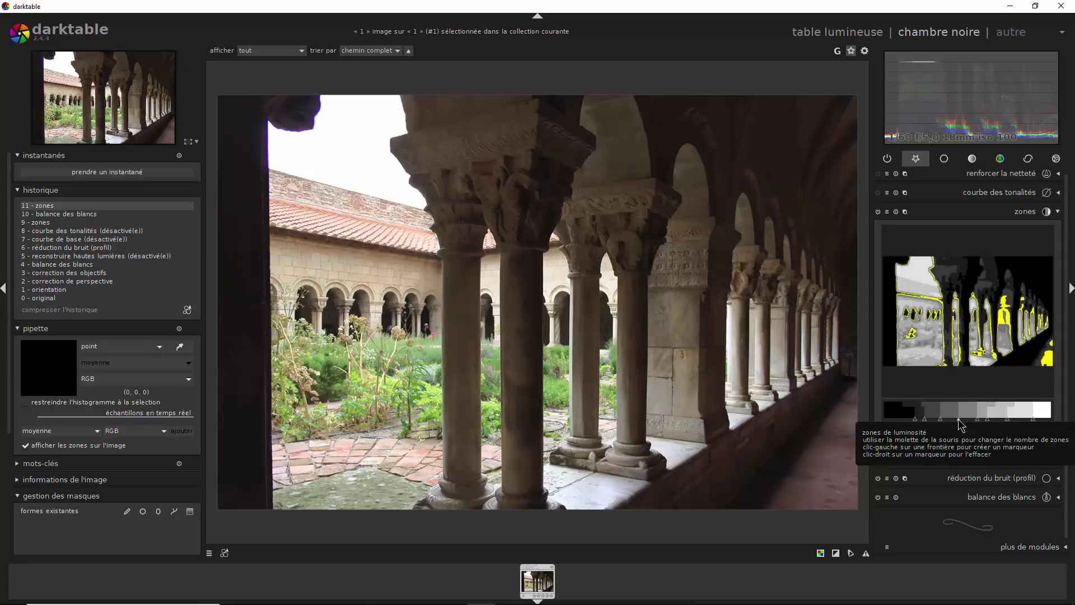
pyautogui.click(957, 419)
pyautogui.moveTo(952, 418); pyautogui.dragTo(949, 418)
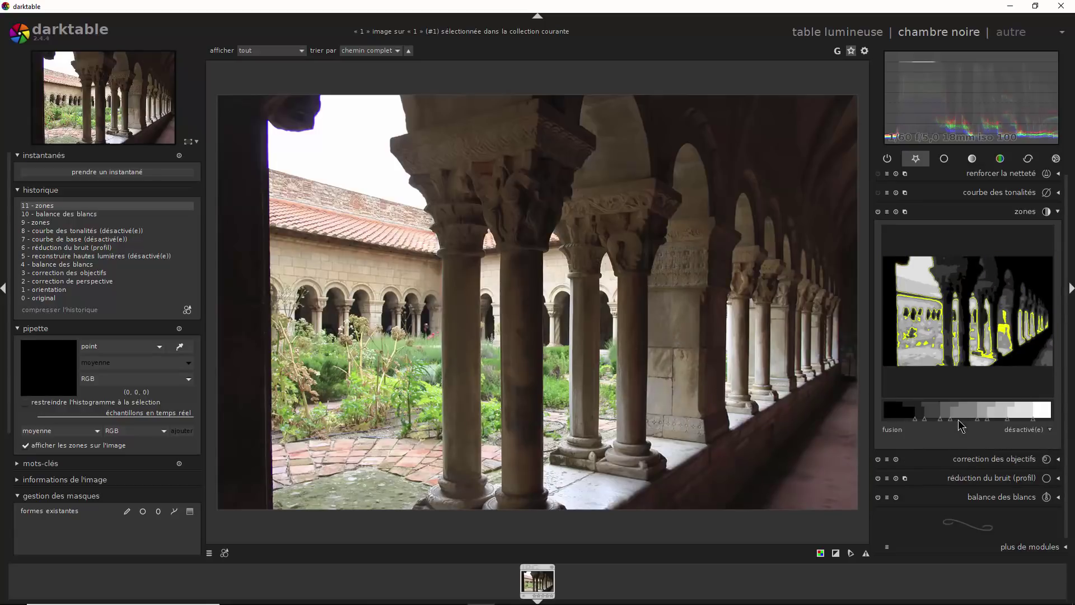
pyautogui.moveTo(953, 421); pyautogui.dragTo(957, 423)
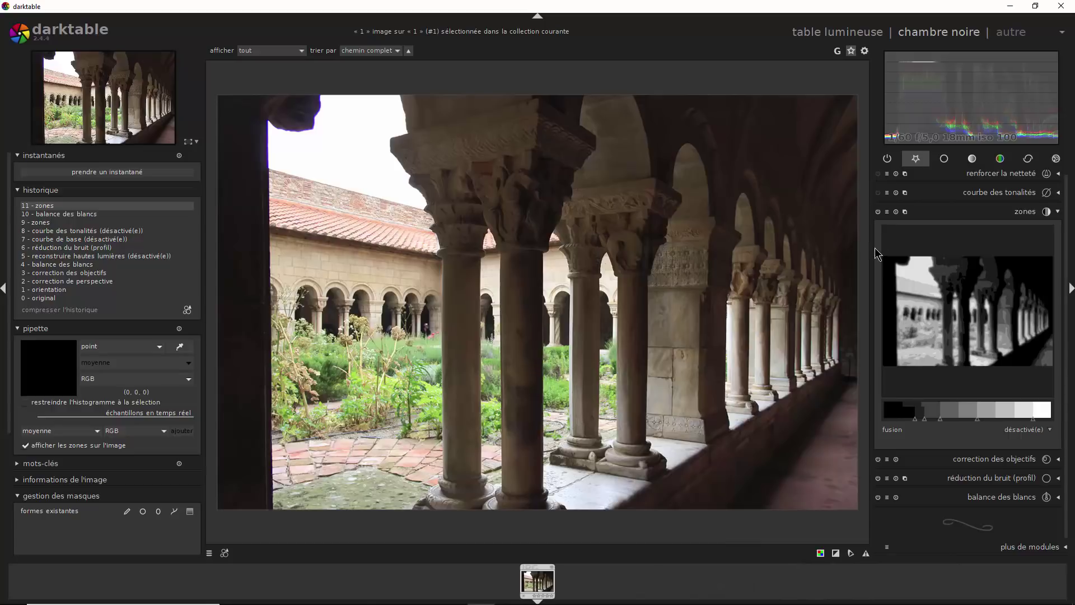
pyautogui.click(896, 212)
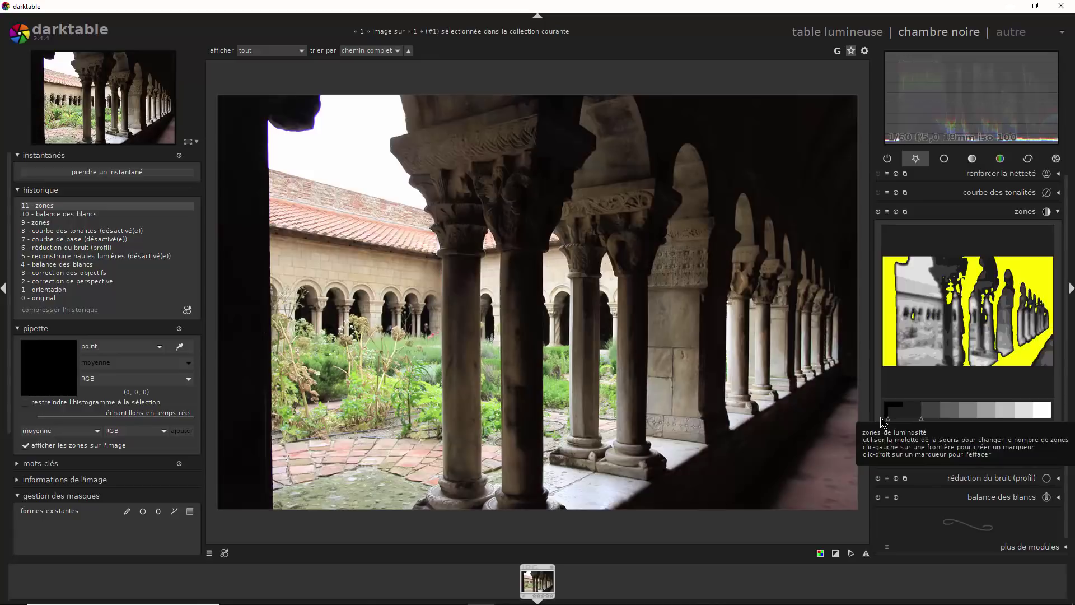
# Shift the darkest zone boundary toward the lighter tones, close to the anchored dark-tone boundary, and inspect the lighter zones in the preview
pyautogui.click(896, 416)
pyautogui.moveTo(900, 417); pyautogui.dragTo(910, 418)
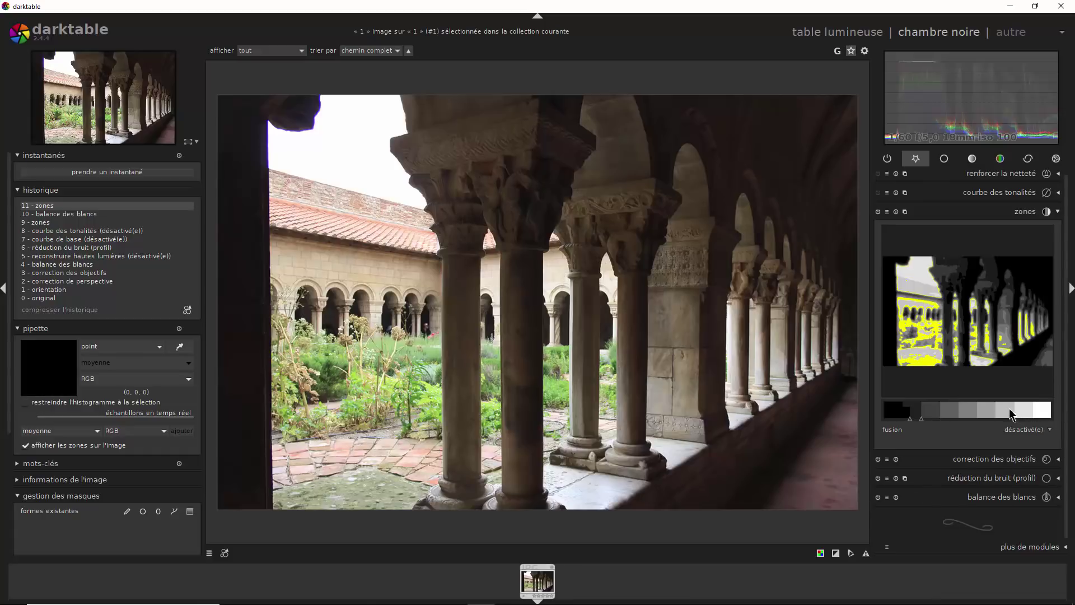
pyautogui.click(965, 408)
pyautogui.moveTo(965, 408); pyautogui.dragTo(1022, 415)
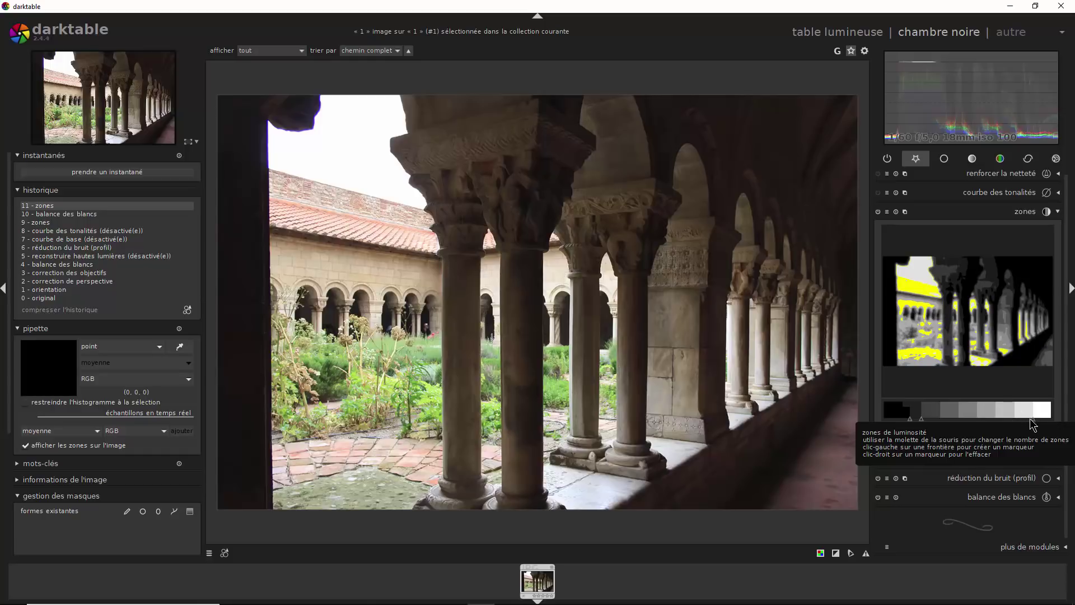
# Anchor a light-tone zone boundary and shift its neighbour slightly toward the darker tones
pyautogui.click(995, 419)
pyautogui.moveTo(987, 419); pyautogui.dragTo(976, 420)
pyautogui.click(990, 419)
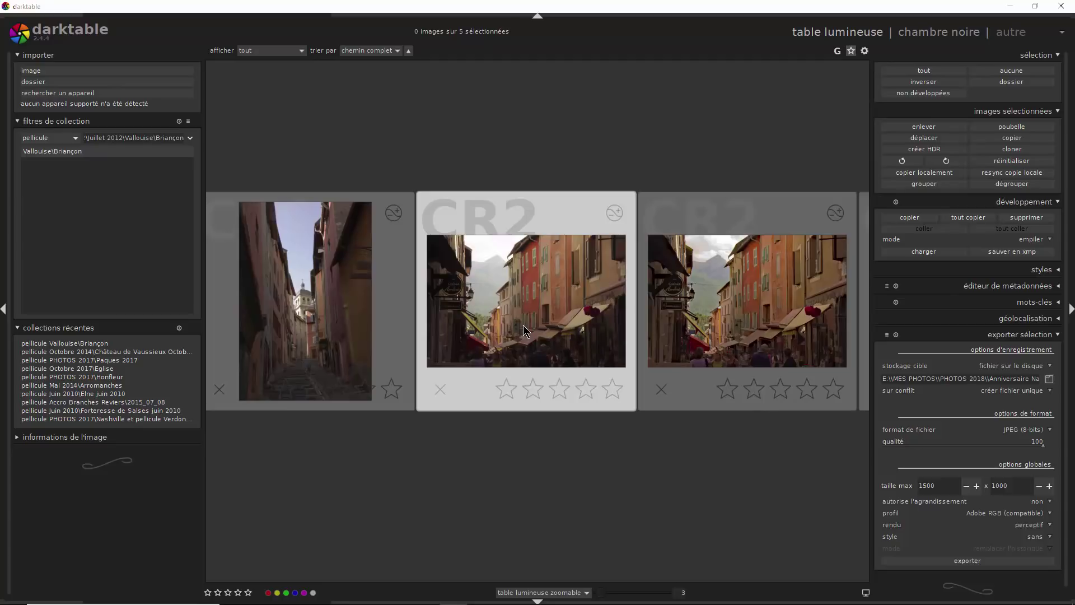
# Open the street photo with the red facade and mountain in the darkroom, and disable its base curve among the favourite modules
pyautogui.doubleClick(524, 331)
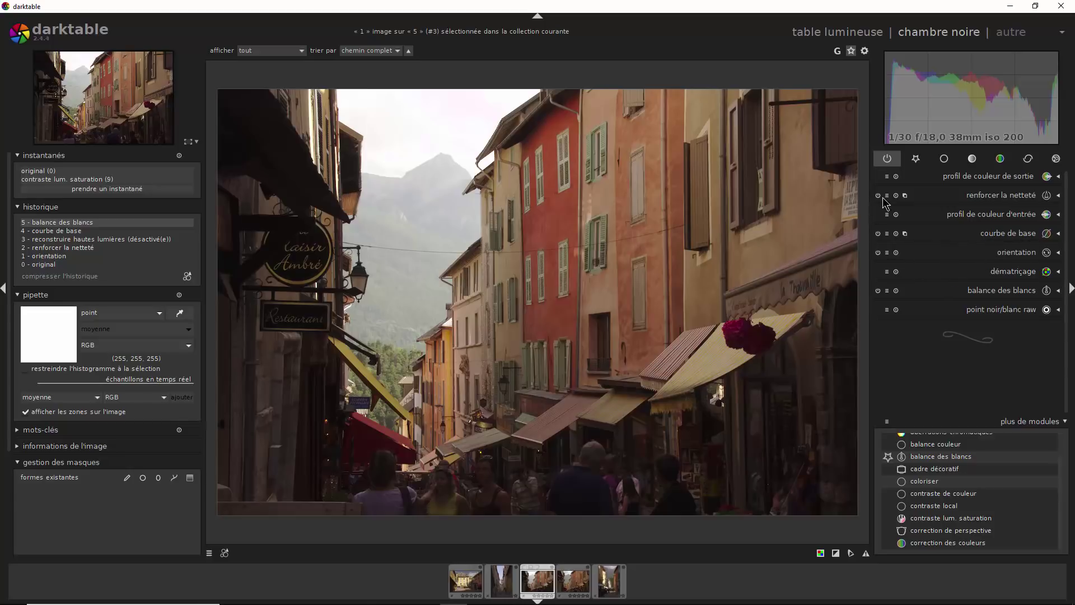
pyautogui.click(915, 158)
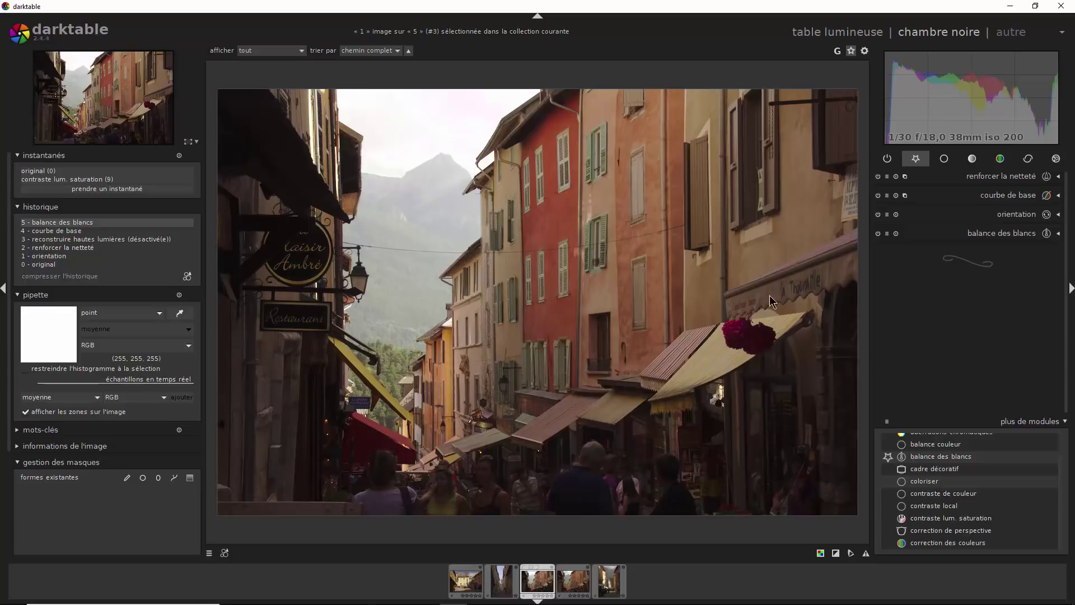
pyautogui.click(877, 195)
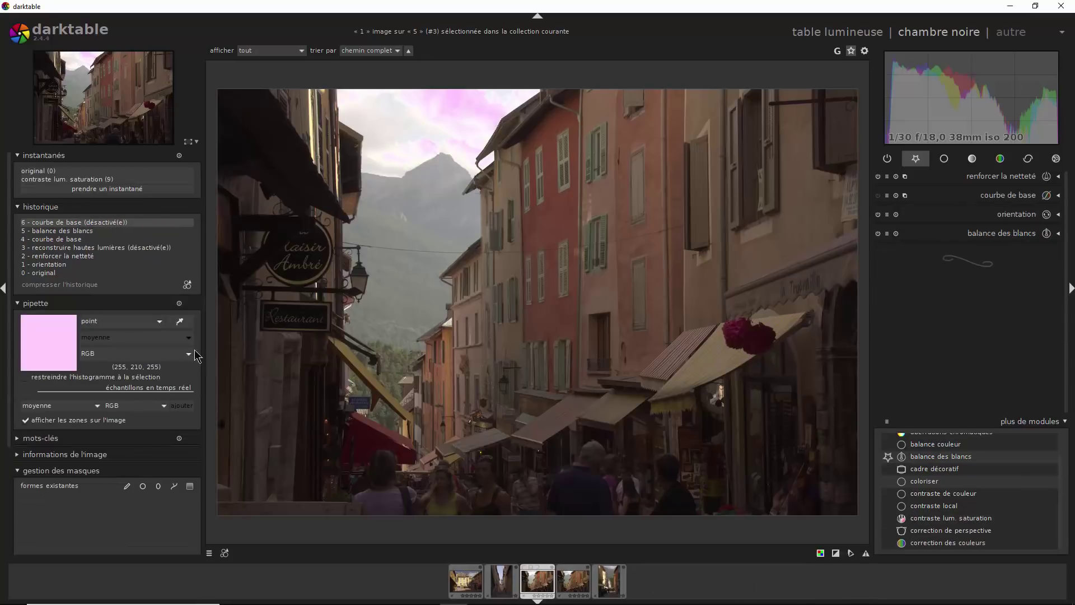
# Activate the colour picker on the pink area of the sky and add it as a live sample
pyautogui.click(180, 323)
pyautogui.click(185, 407)
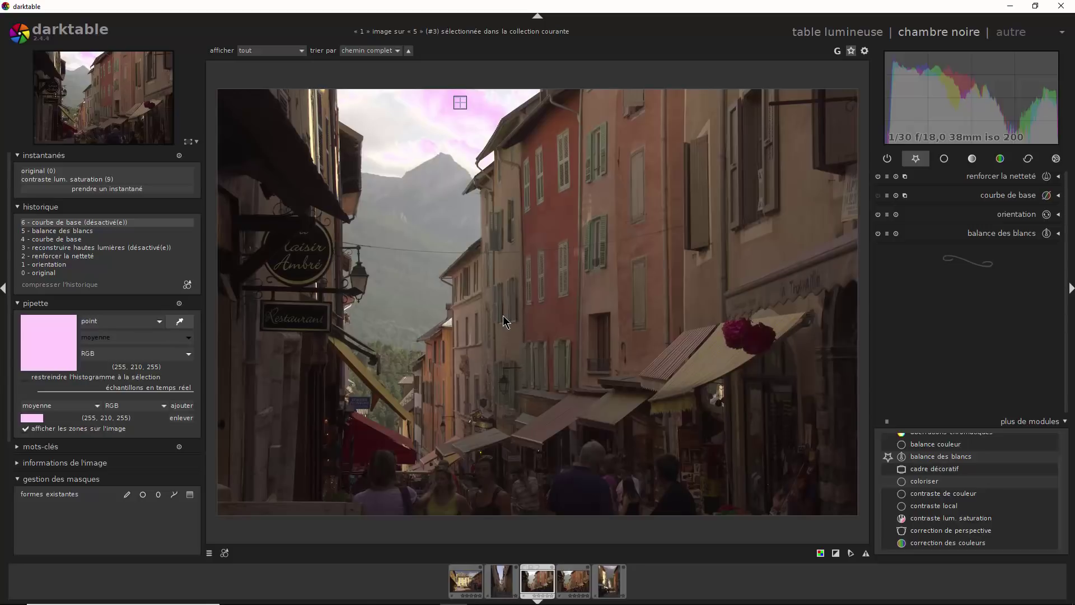
# Add the highlight reconstruction module (reconstruire hautes lumières) to the favourites and enable it
pyautogui.click(1065, 423)
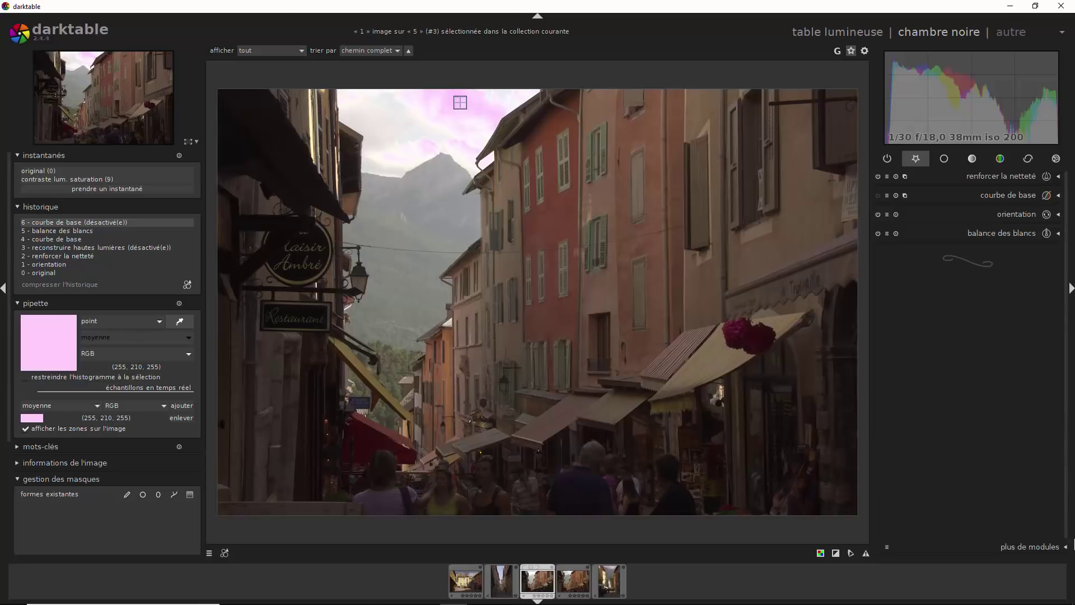
pyautogui.click(1063, 547)
pyautogui.scroll(-10, 992, 492)
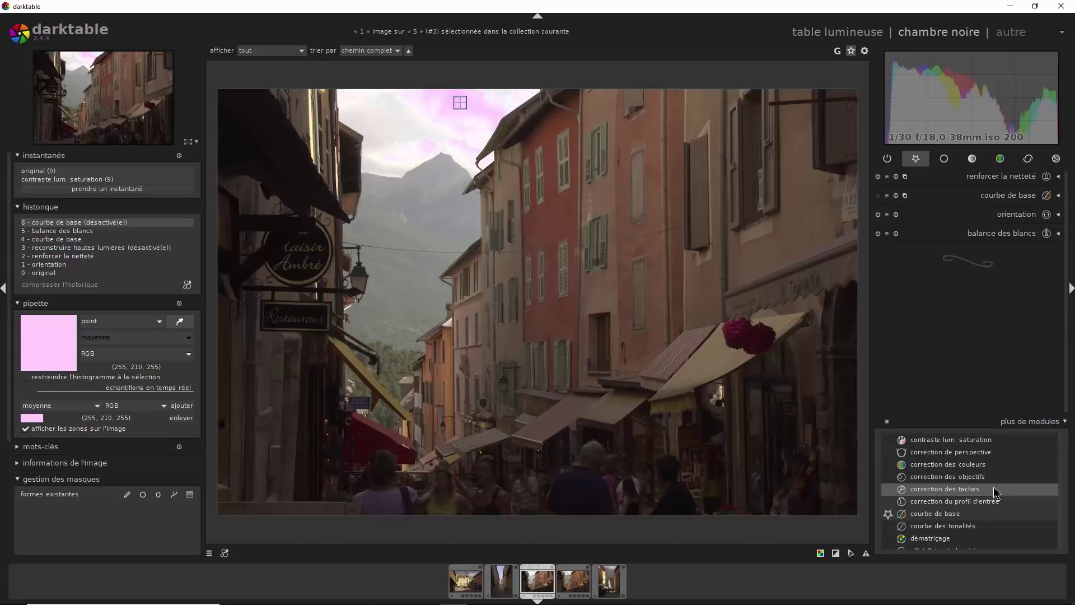
pyautogui.scroll(-8, 989, 495)
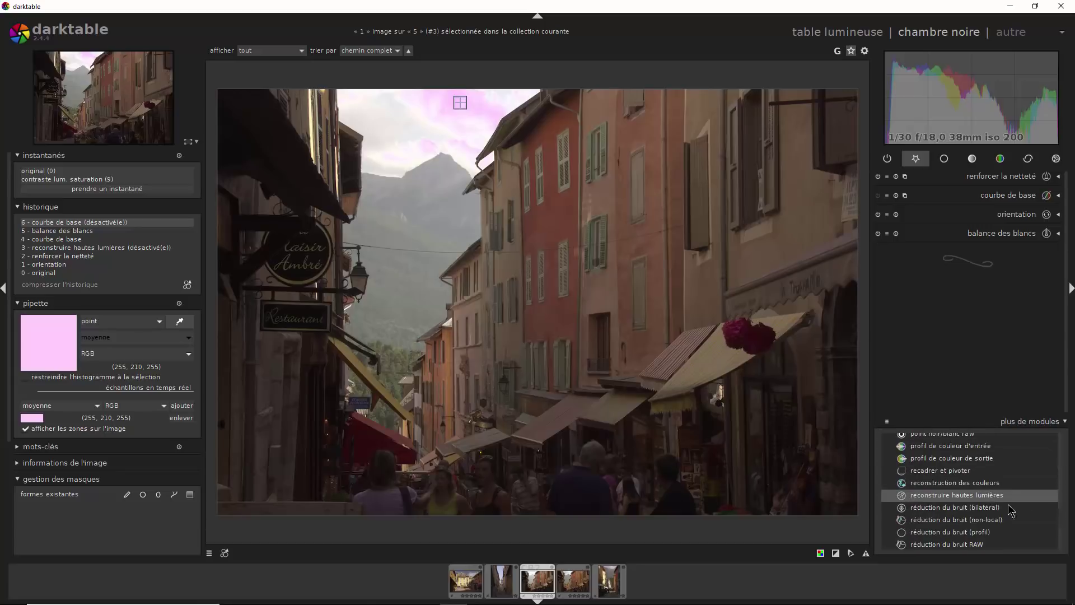
pyautogui.click(890, 496)
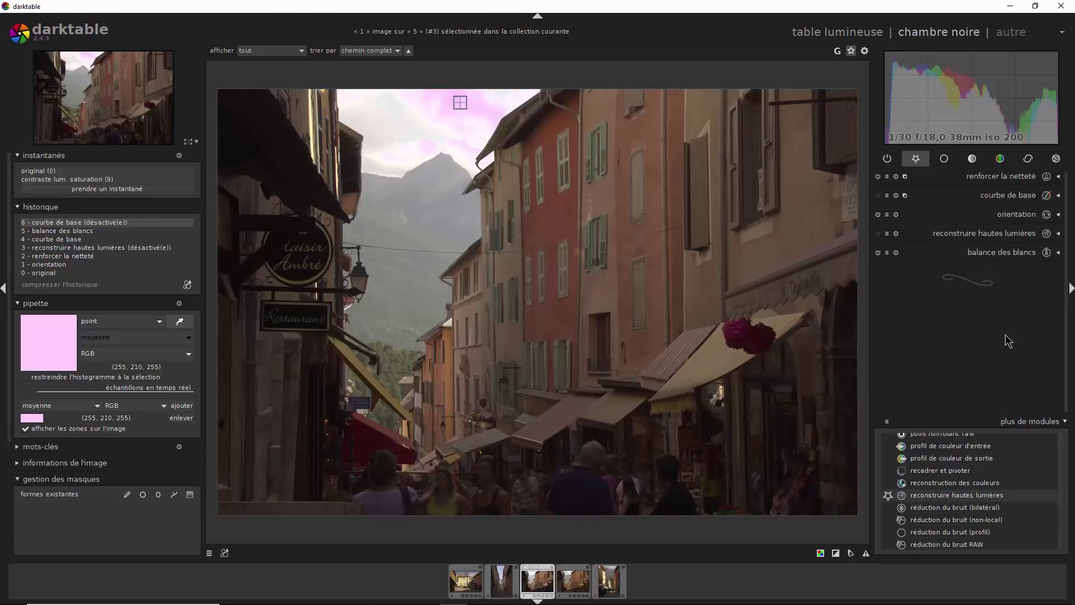
pyautogui.click(878, 233)
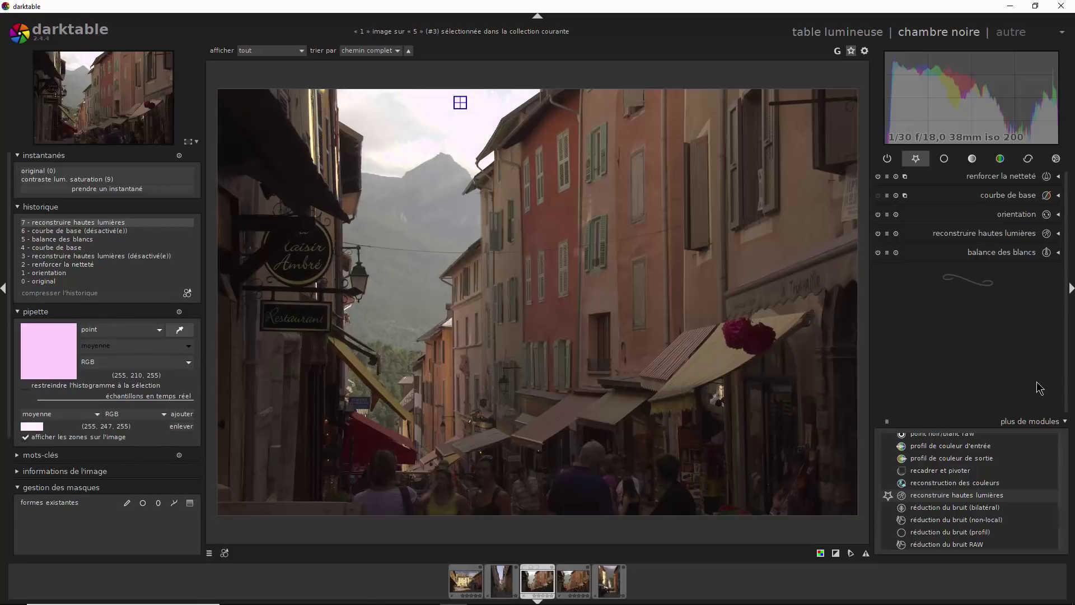
# Set the highlight reconstruction method to "reconstruire dans LCh"
pyautogui.click(1058, 235)
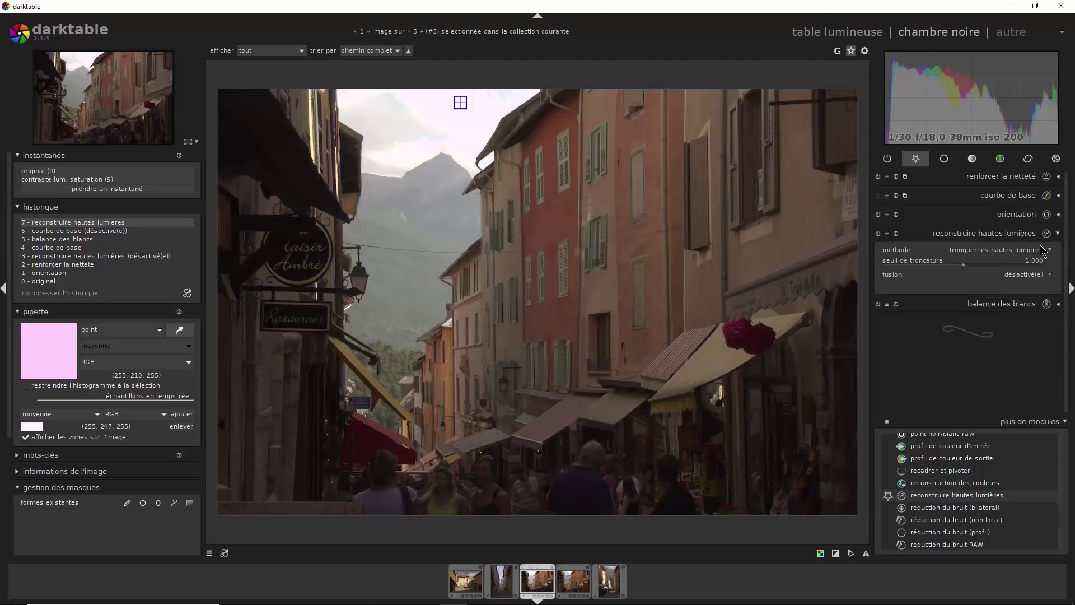
pyautogui.click(1043, 250)
pyautogui.click(1019, 269)
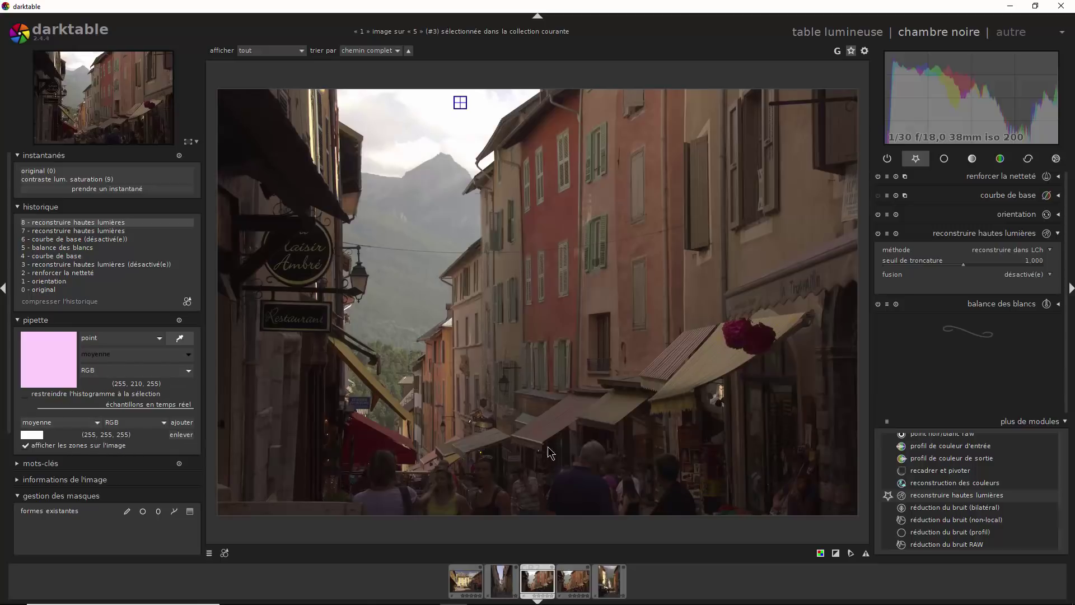
pyautogui.click(987, 285)
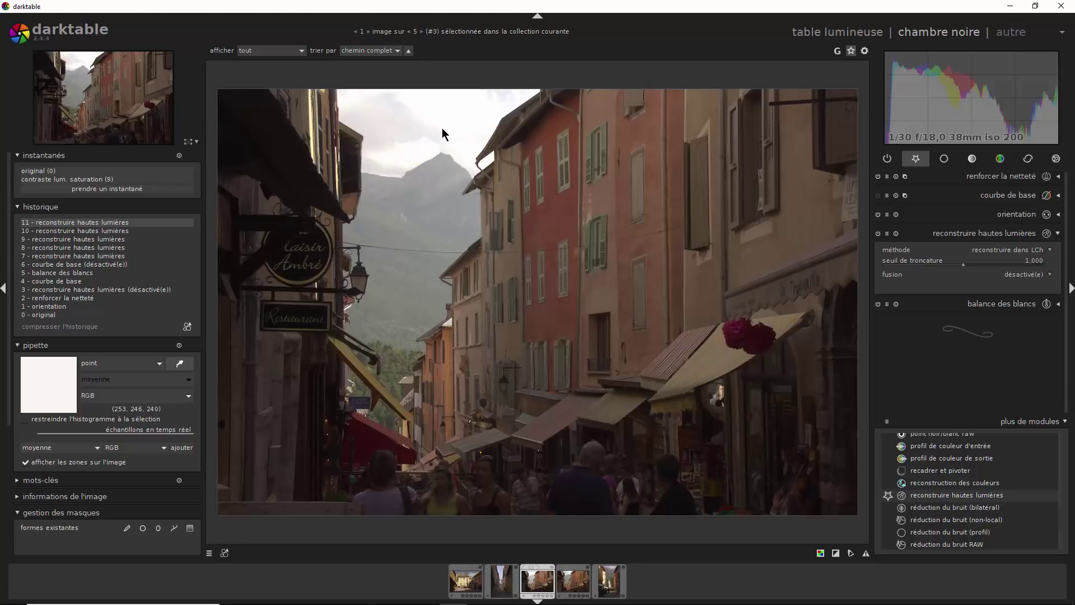
# Pick a new point in the clouds with the colour picker and add it as a live sample
pyautogui.click(180, 363)
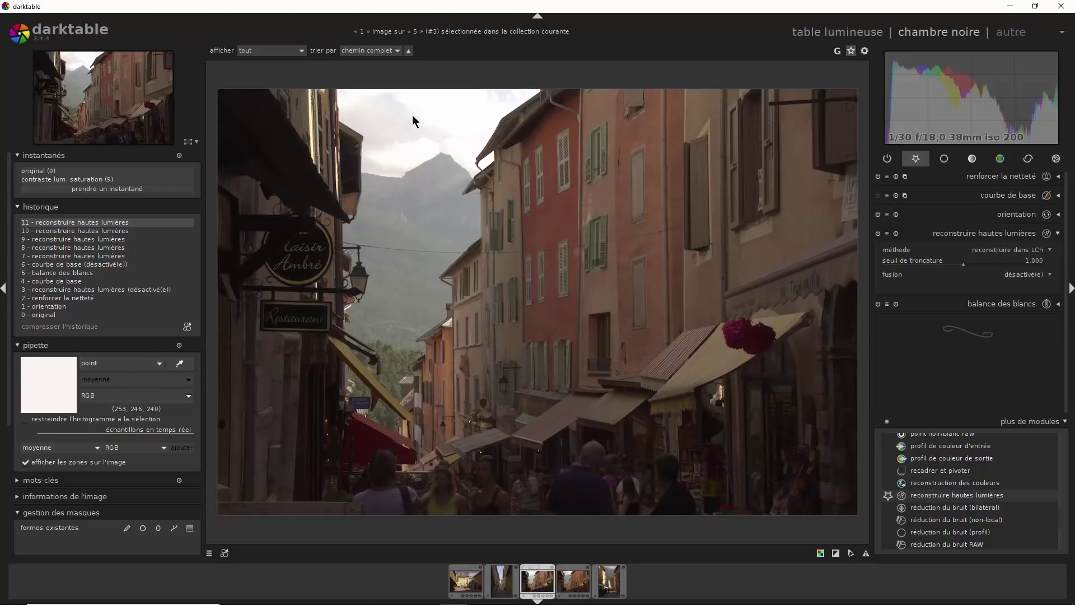
pyautogui.click(180, 364)
pyautogui.click(182, 448)
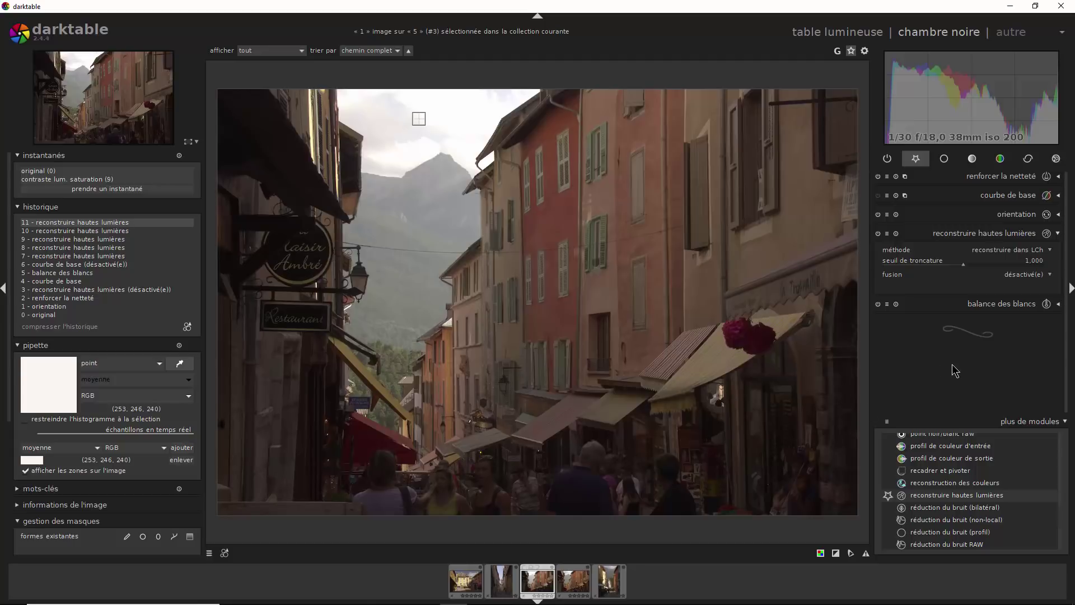
# Gradually lower the highlight reconstruction clipping threshold (seuil de troncature) to below 0.961
pyautogui.click(964, 268)
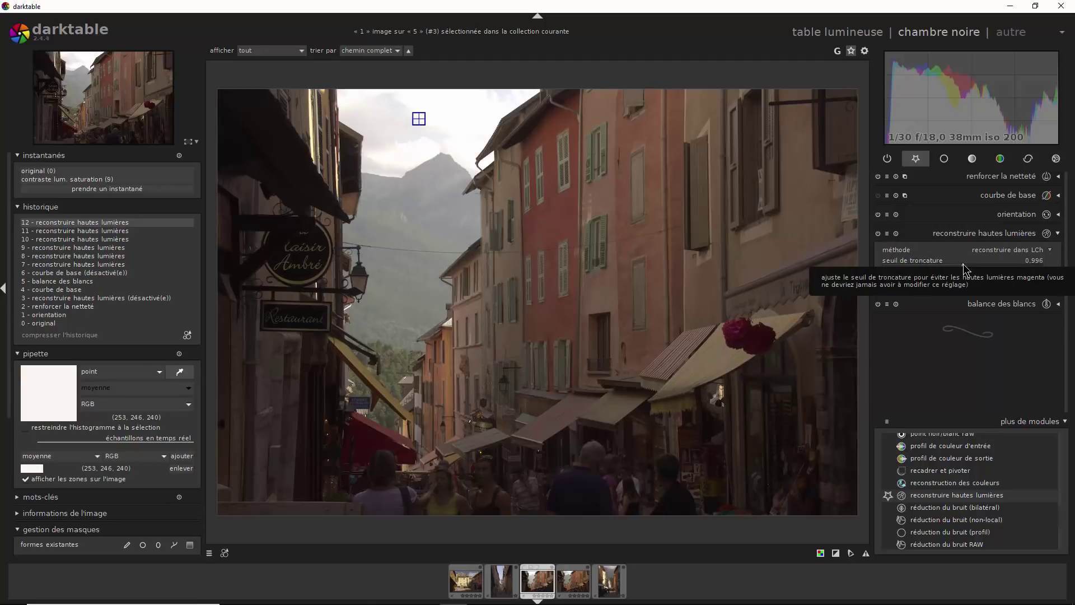
pyautogui.scroll(-1, 964, 269)
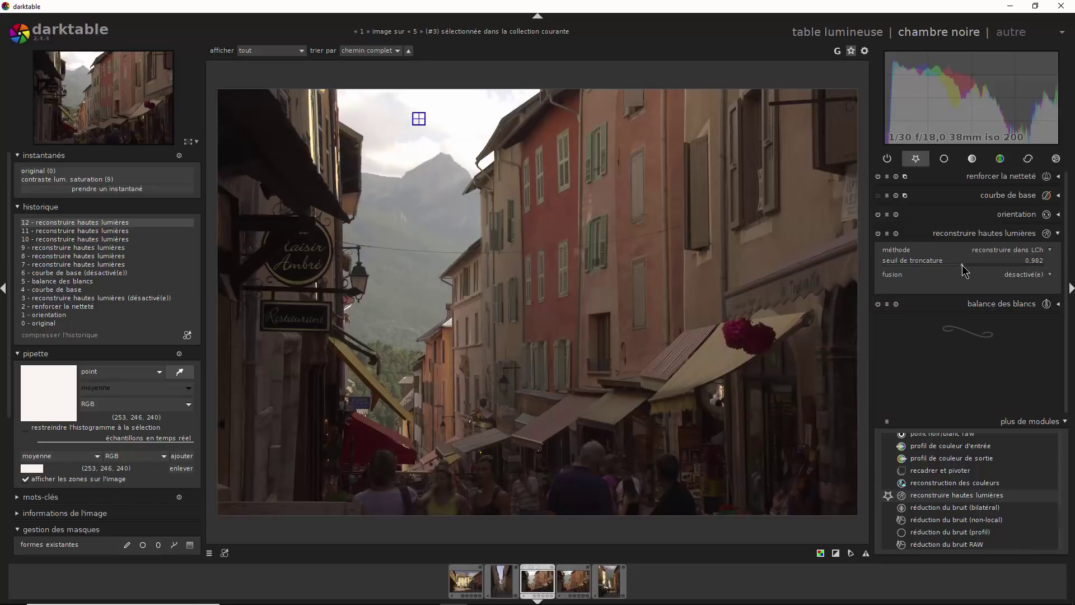
pyautogui.scroll(-1, 961, 264)
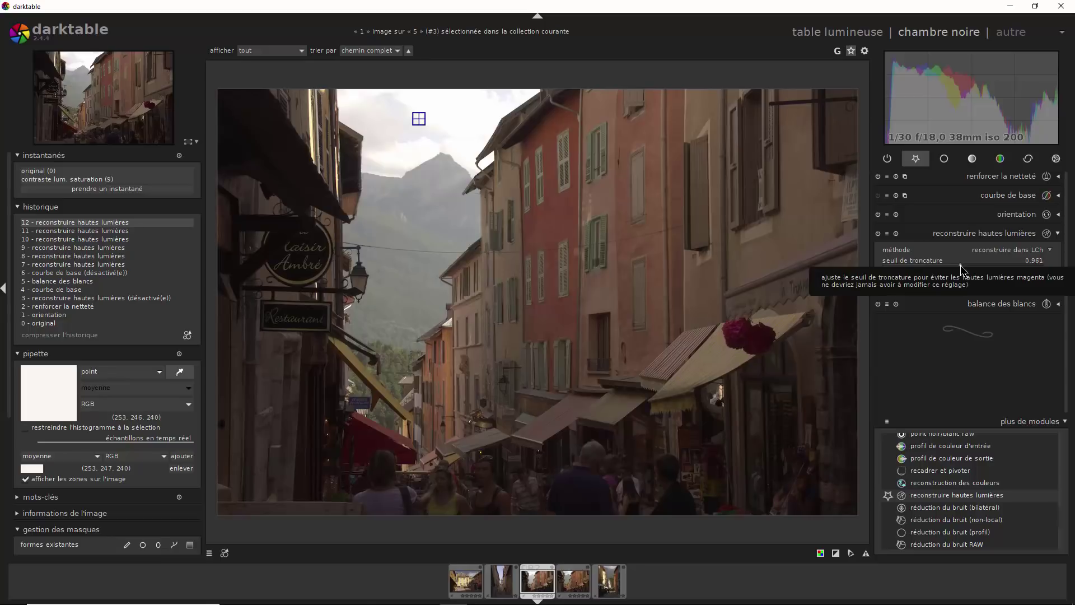
pyautogui.scroll(-3, 958, 265)
# Add the haze removal module (suppression de la brume) to the favourites and enable it
pyautogui.scroll(-6, 954, 265)
pyautogui.scroll(2, 953, 270)
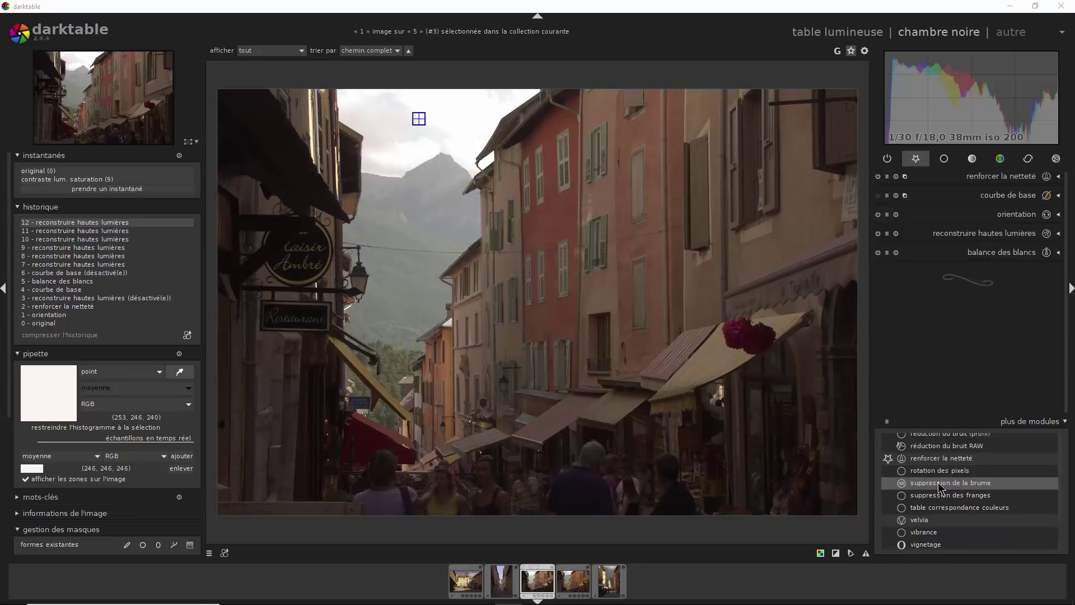
pyautogui.click(889, 484)
pyautogui.click(889, 484)
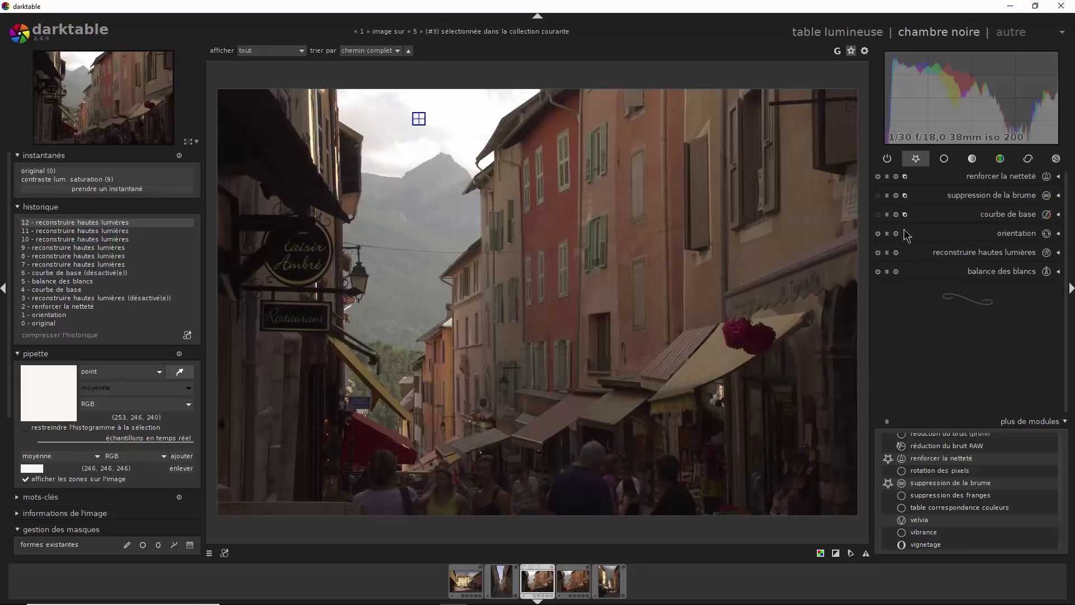
pyautogui.click(878, 196)
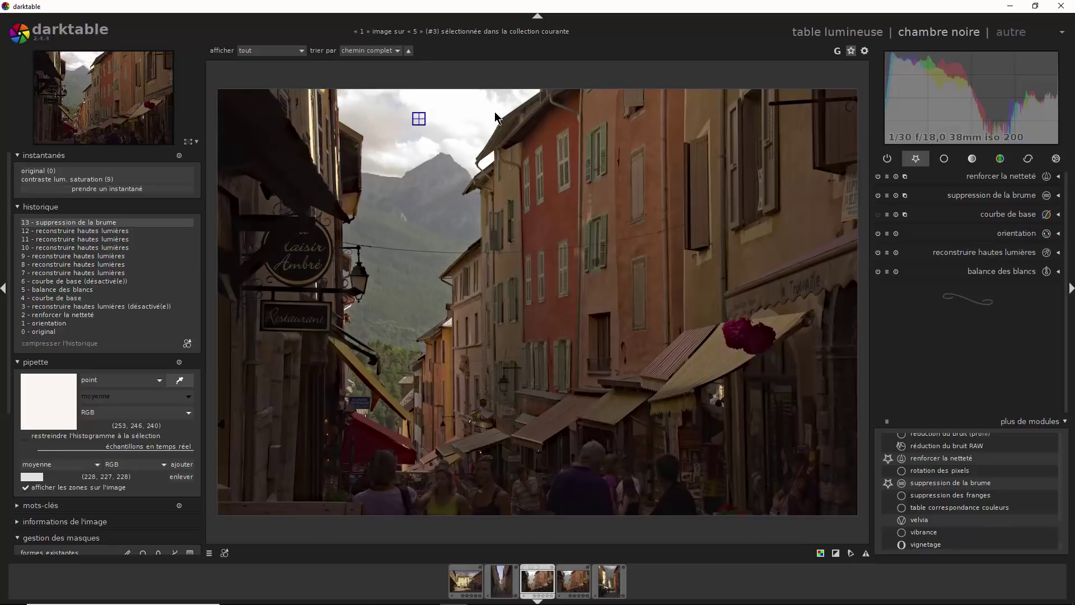
# Try haze removal at strength 0.84 and distance 0.491, and settle on strength 0.61 and distance 0.256
pyautogui.click(1038, 197)
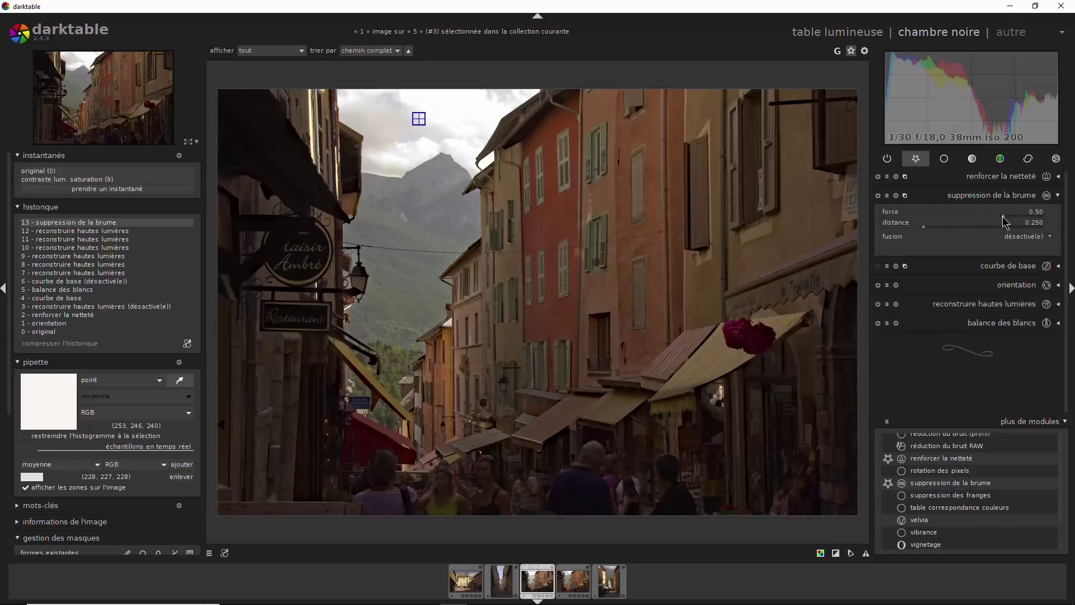
pyautogui.moveTo(1003, 217); pyautogui.dragTo(1030, 221)
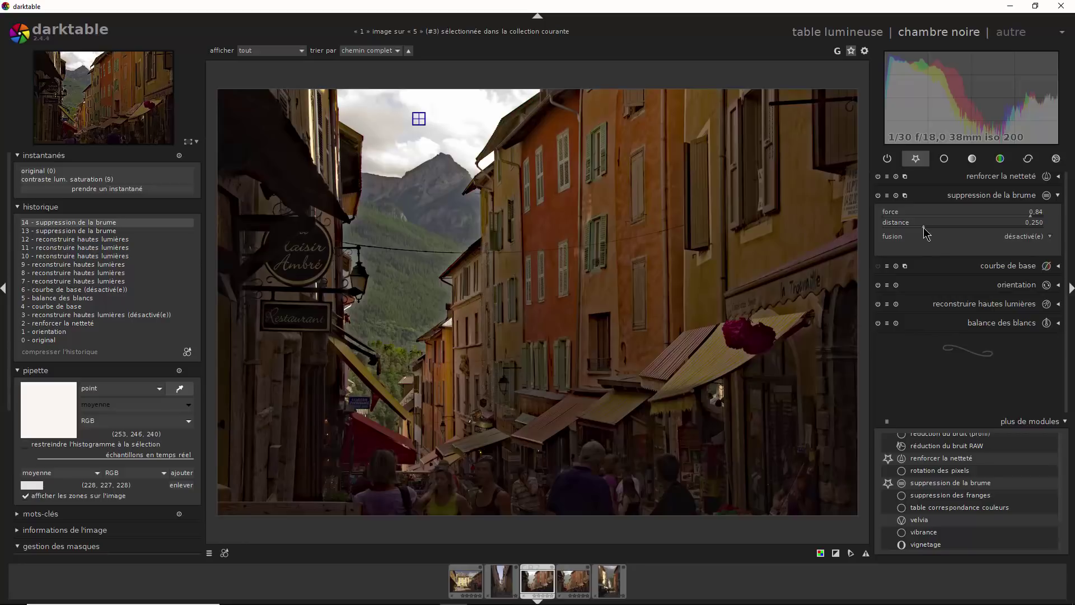
pyautogui.moveTo(966, 235)
pyautogui.mouseDown()
pyautogui.moveTo(1017, 234)
pyautogui.moveTo(1023, 239)
pyautogui.moveTo(992, 241)
pyautogui.moveTo(1023, 246)
pyautogui.moveTo(923, 242)
pyautogui.moveTo(1000, 240)
pyautogui.moveTo(962, 234)
pyautogui.mouseUp()
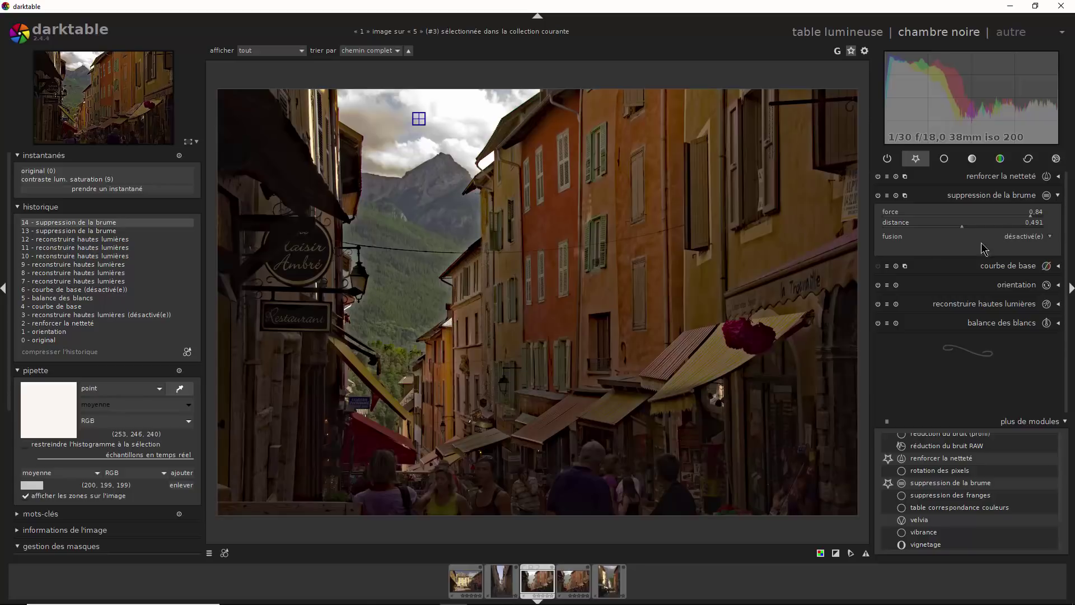
pyautogui.moveTo(1028, 216)
pyautogui.mouseDown()
pyautogui.moveTo(944, 230)
pyautogui.moveTo(1013, 234)
pyautogui.moveTo(919, 232)
pyautogui.moveTo(931, 233)
pyautogui.mouseUp()
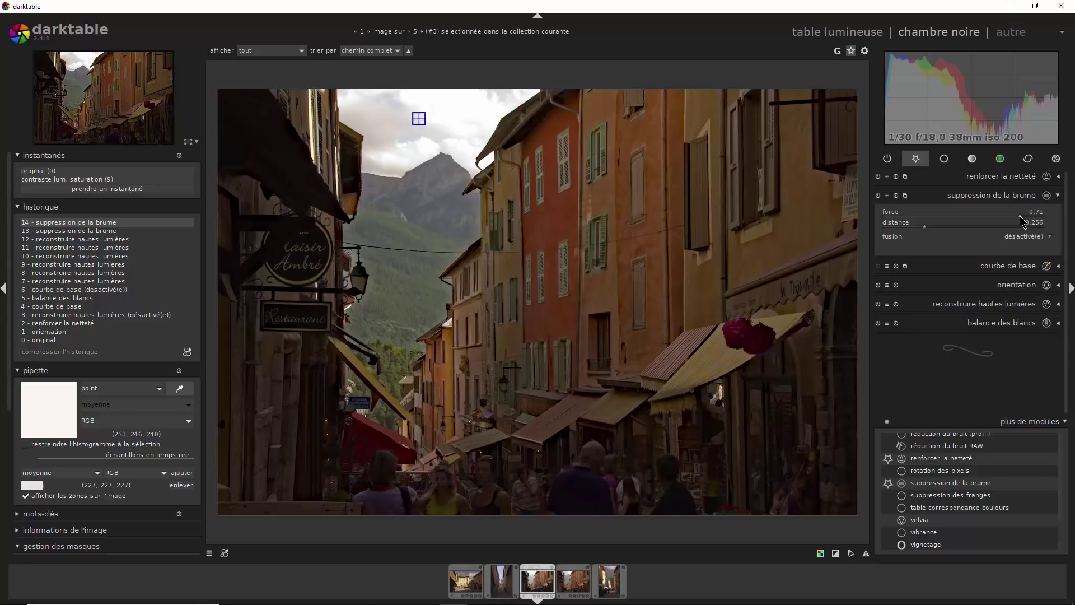
pyautogui.scroll(-3, 1018, 215)
pyautogui.scroll(-7, 1019, 215)
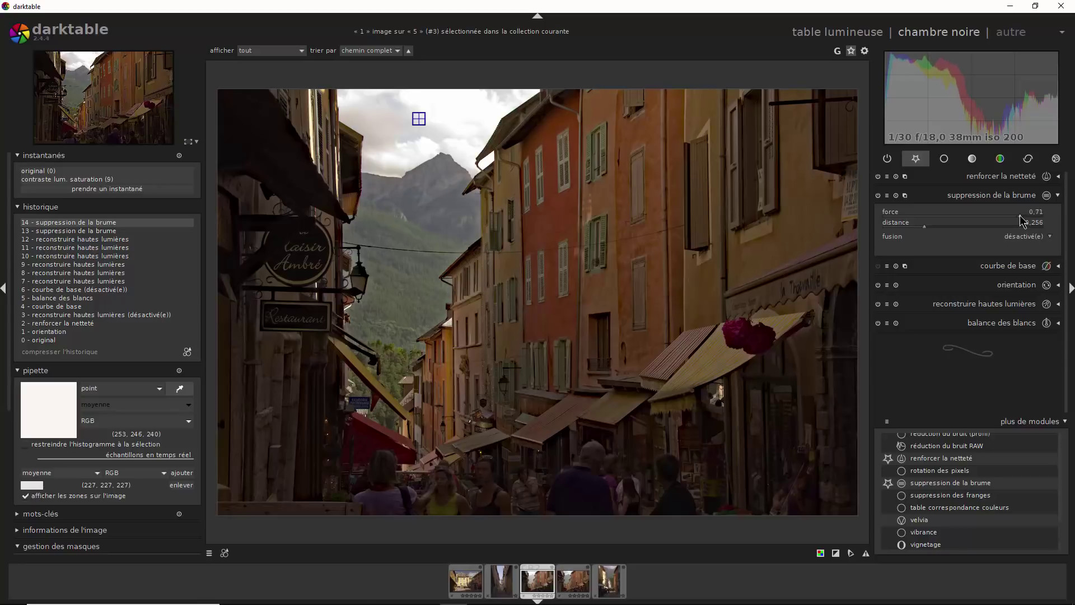
# Switch haze removal off and on again to compare the street photo with and without it
pyautogui.click(878, 196)
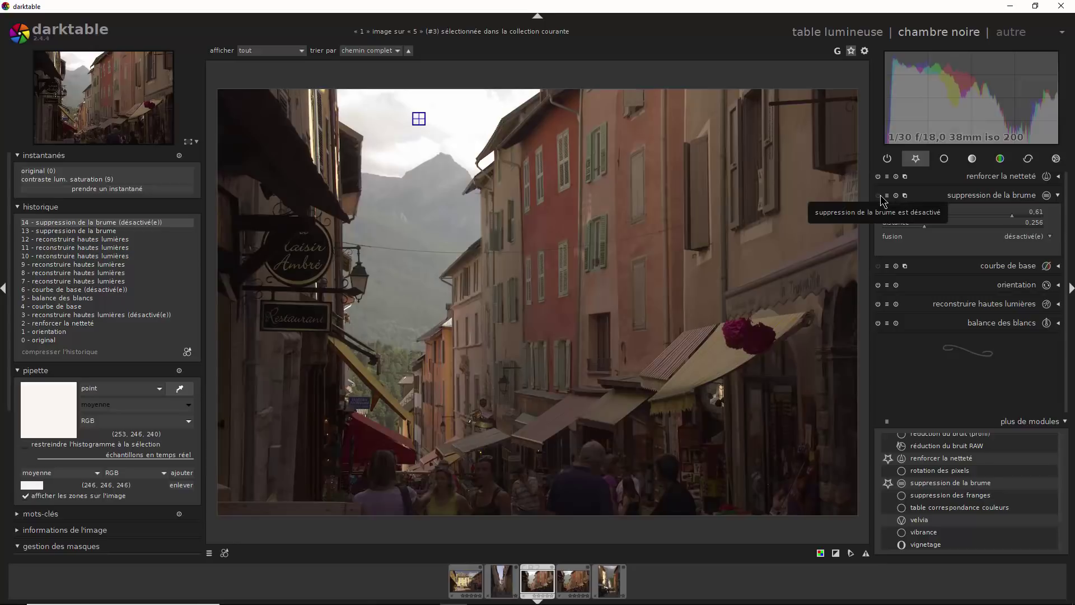
pyautogui.click(879, 196)
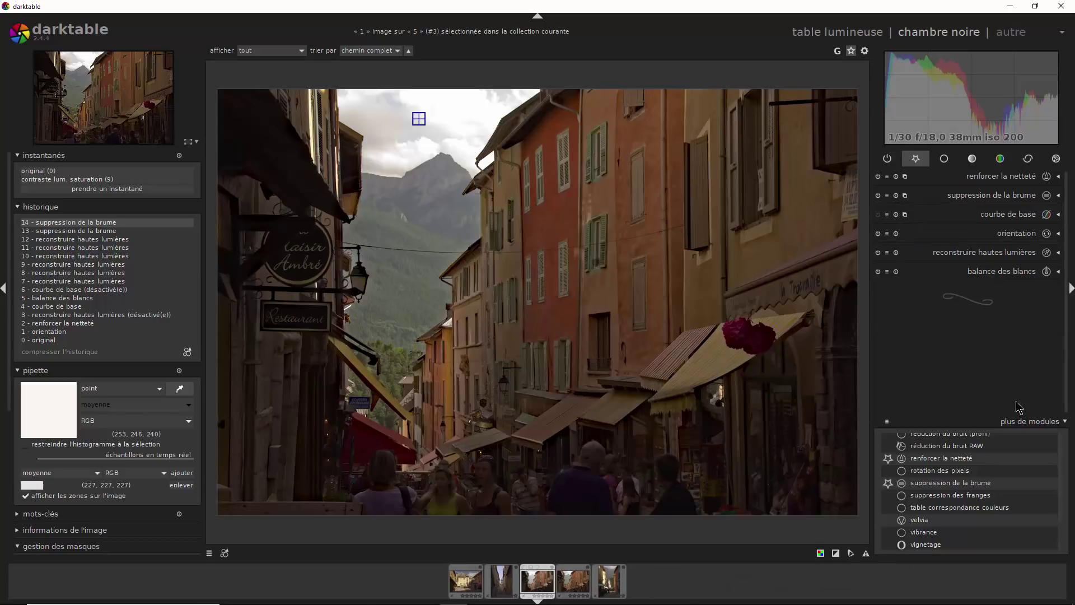
# Add the zones module to the favourites and enable it on the street photo
pyautogui.scroll(-3, 985, 507)
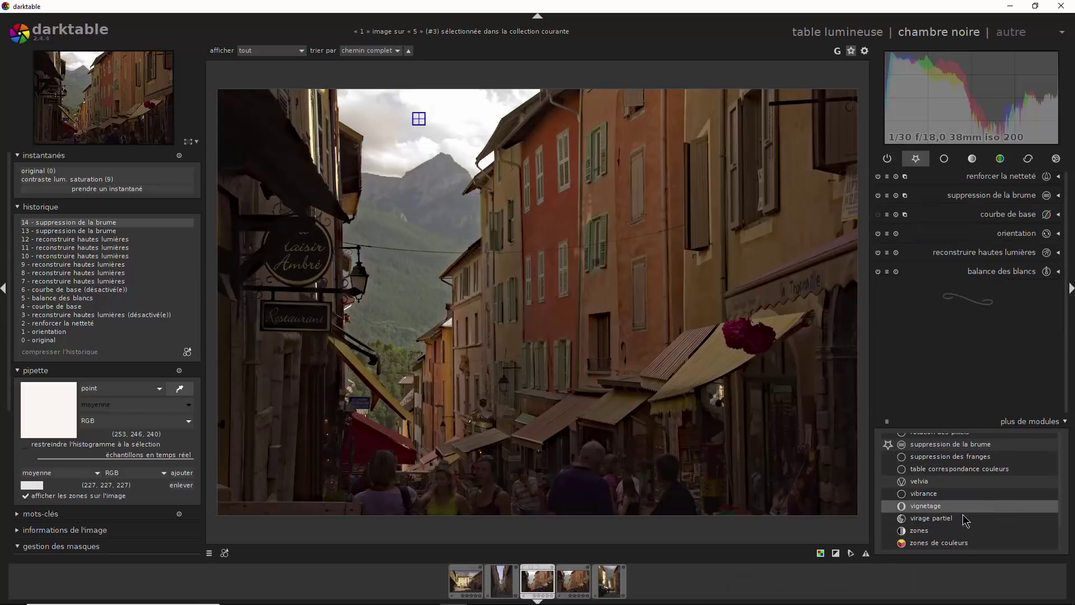
pyautogui.click(891, 536)
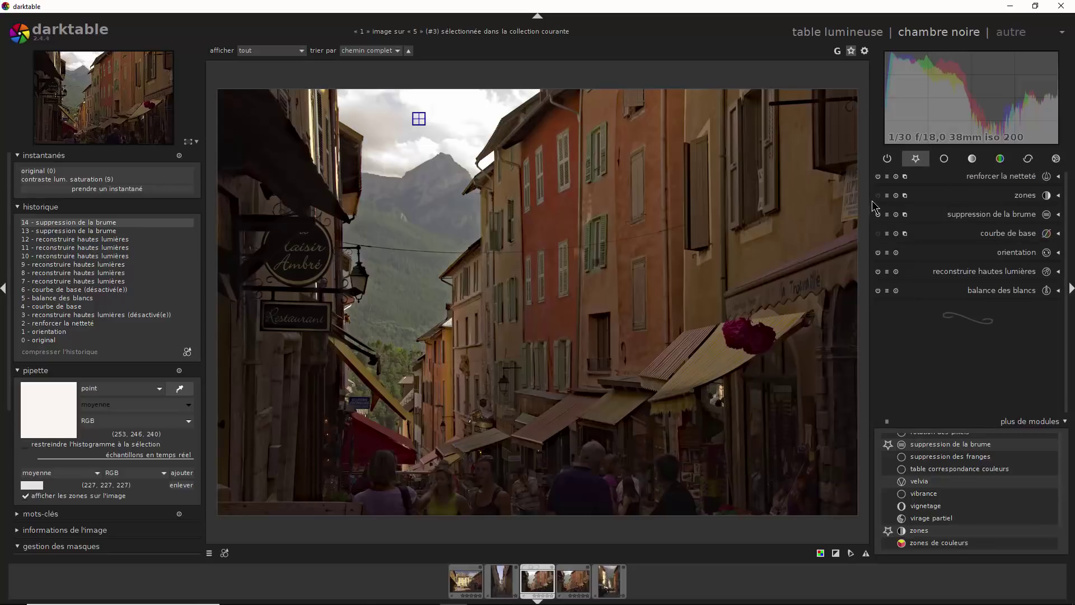
pyautogui.click(1059, 201)
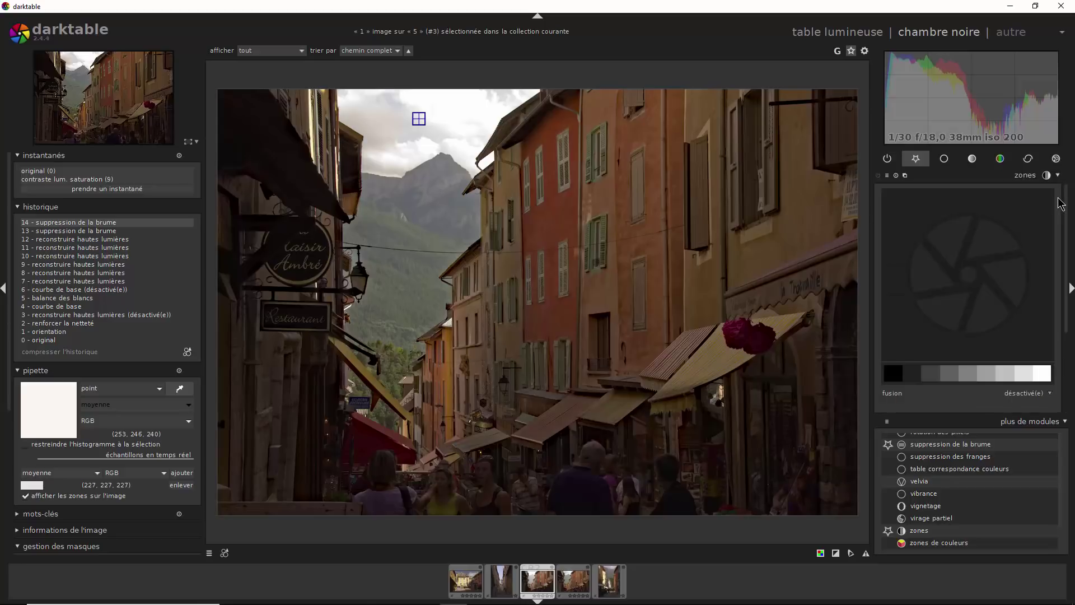
pyautogui.click(878, 176)
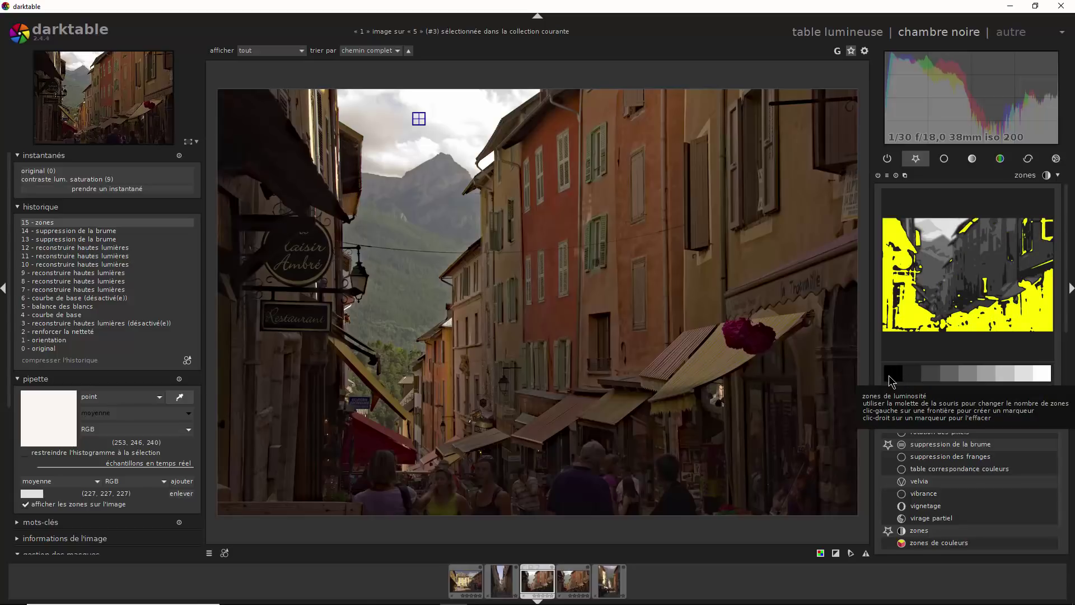
# Place two markers on the darkest zone boundaries in the zones module and shift the first one toward the lighter tones
pyautogui.click(903, 375)
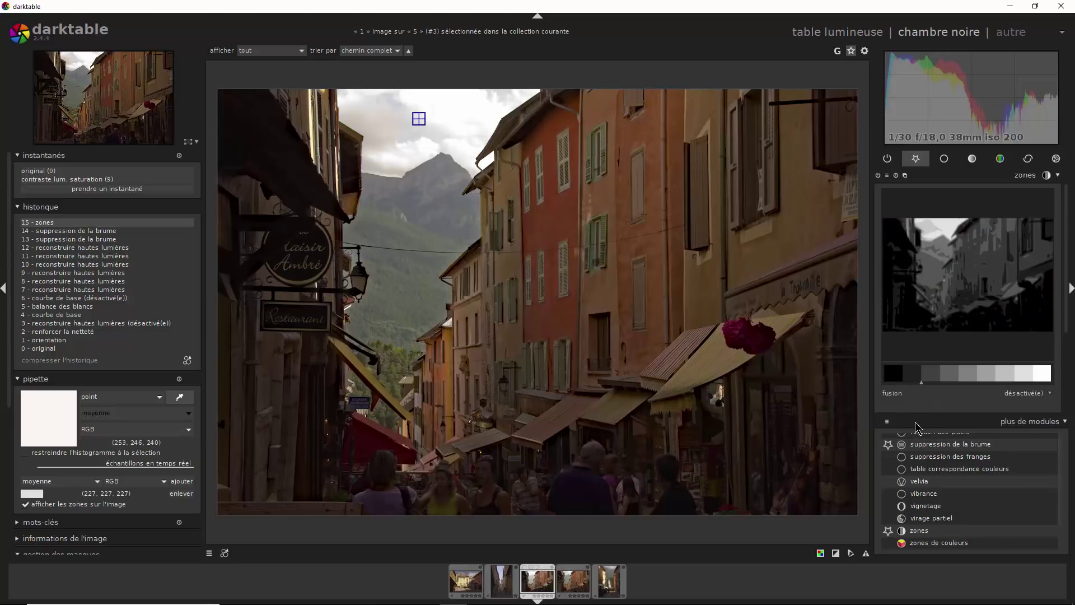
pyautogui.moveTo(903, 383); pyautogui.dragTo(907, 382)
pyautogui.rightClick(903, 382)
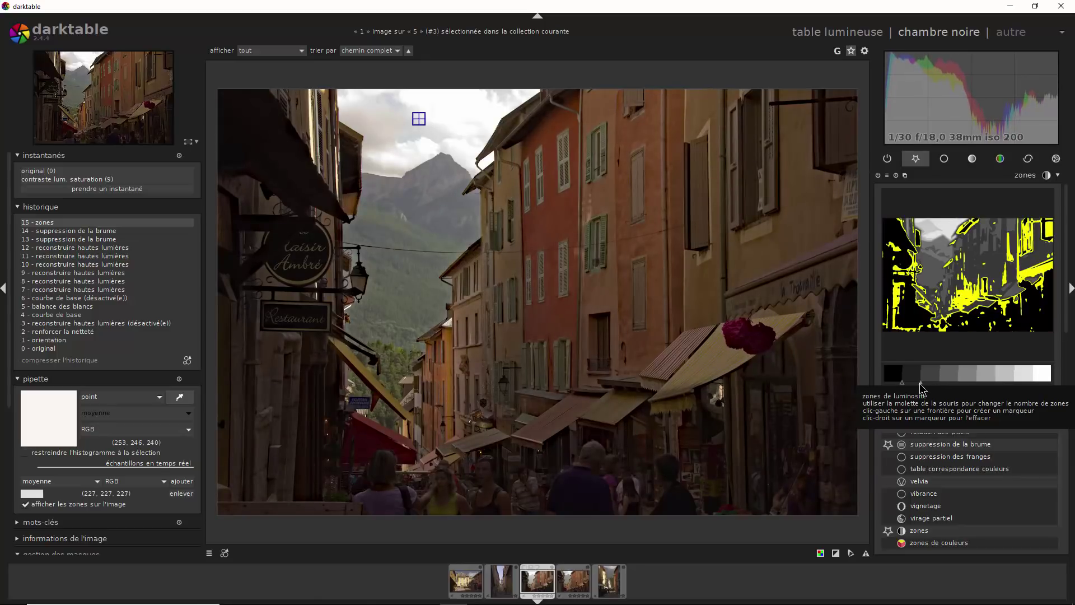
pyautogui.click(919, 383)
pyautogui.click(903, 382)
pyautogui.moveTo(913, 383); pyautogui.dragTo(914, 383)
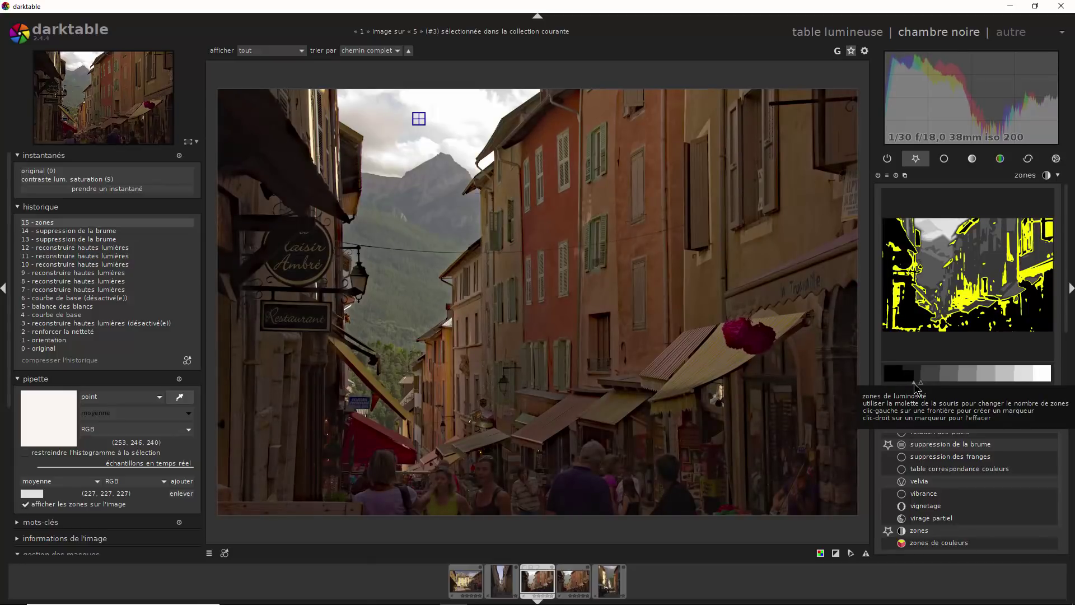
pyautogui.moveTo(913, 382)
pyautogui.mouseDown()
pyautogui.moveTo(895, 382)
pyautogui.moveTo(922, 383)
pyautogui.moveTo(910, 383)
pyautogui.mouseUp()
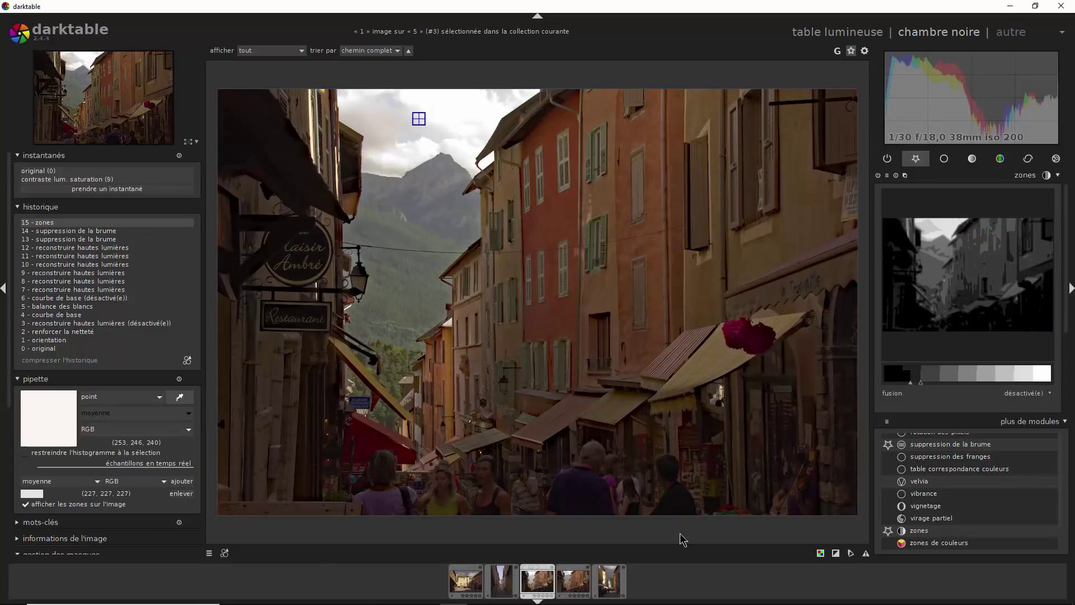
# Place two markers on the brightest zone boundaries and shift the outermost one slightly toward the darker tones
pyautogui.click(1016, 380)
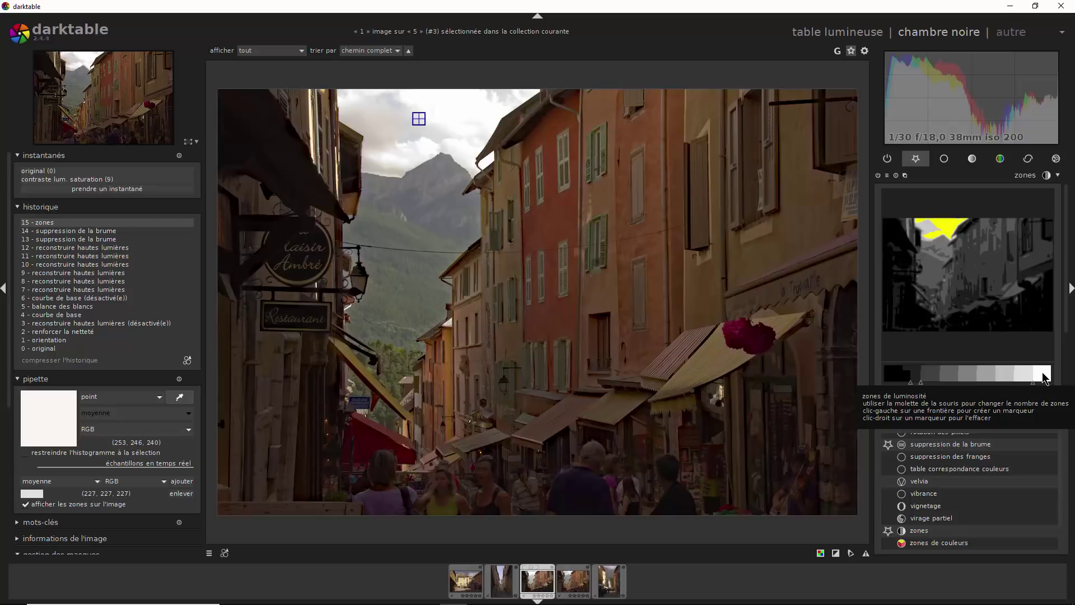
pyautogui.click(1014, 382)
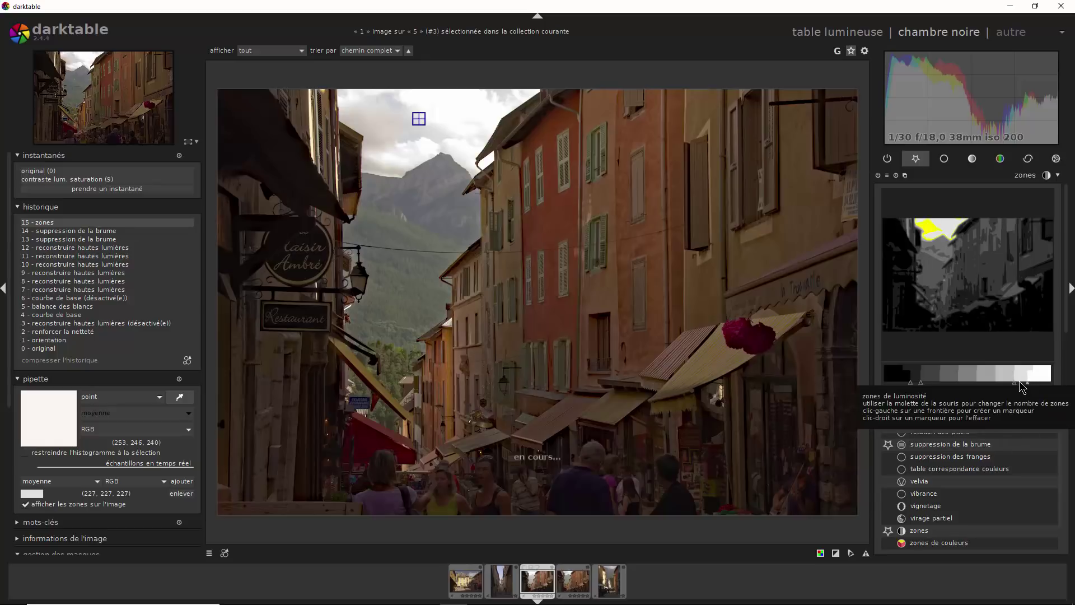
pyautogui.moveTo(1030, 386); pyautogui.dragTo(1029, 386)
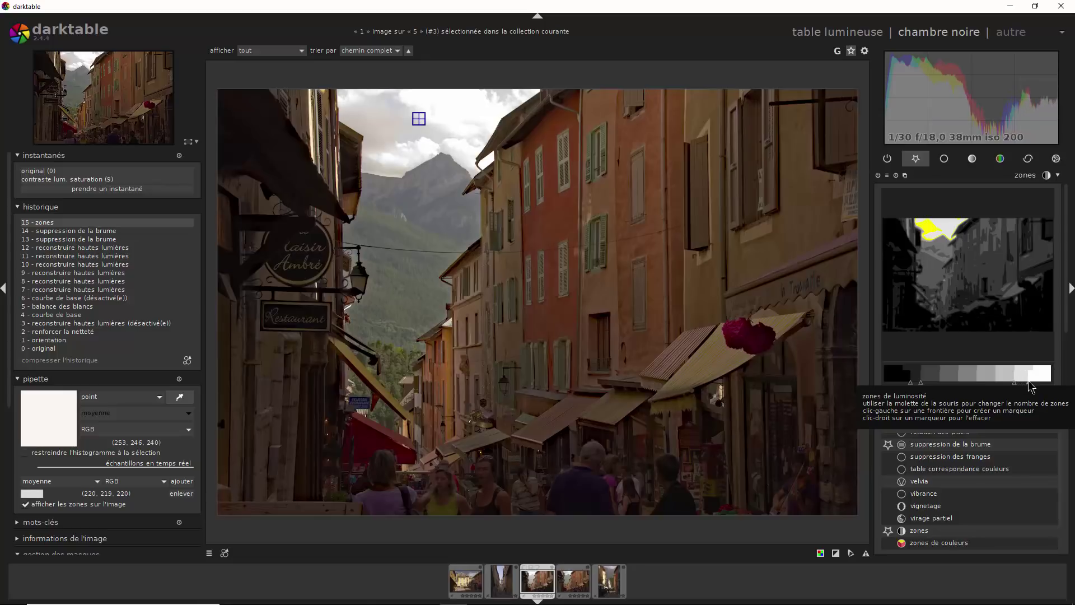
pyautogui.moveTo(1040, 383)
pyautogui.mouseDown()
pyautogui.moveTo(1053, 383)
pyautogui.moveTo(1028, 386)
pyautogui.mouseUp()
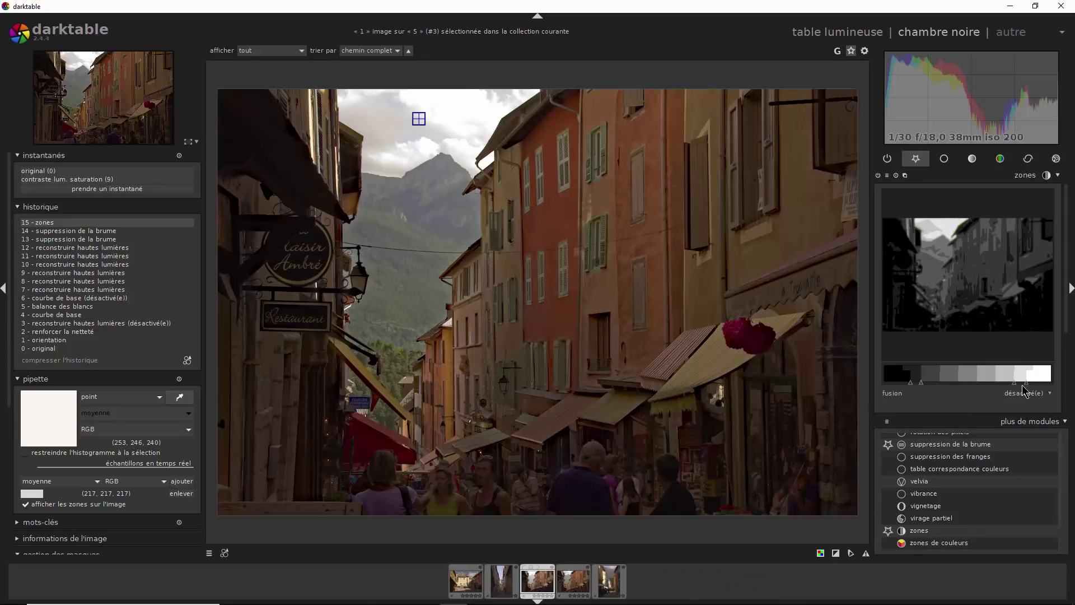
# Place markers on the midtone zone boundaries and shift them slightly toward the lighter tones
pyautogui.click(941, 384)
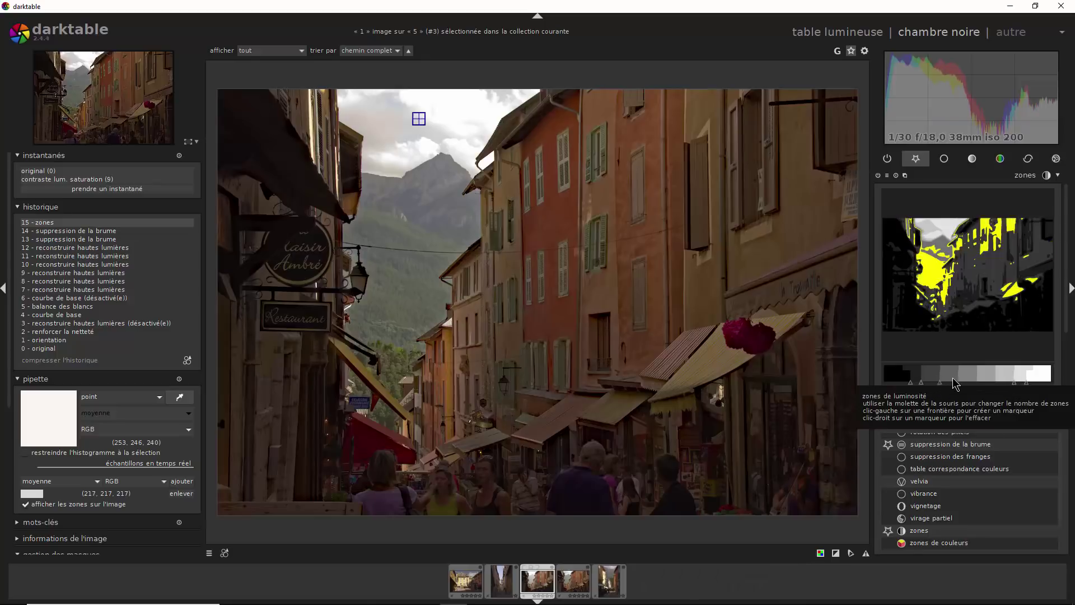
pyautogui.rightClick(972, 378)
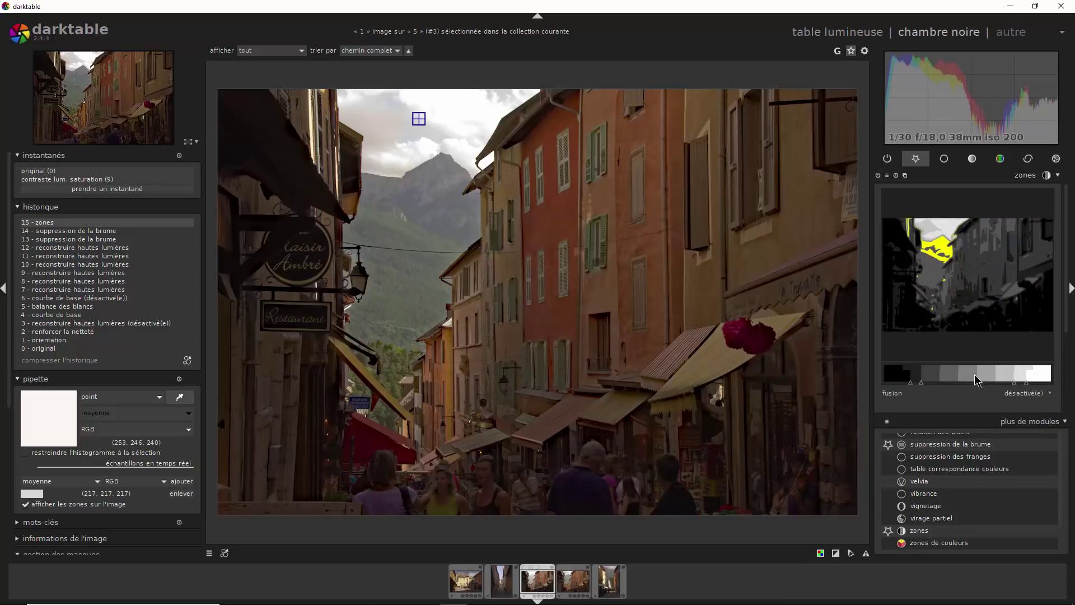
pyautogui.click(975, 376)
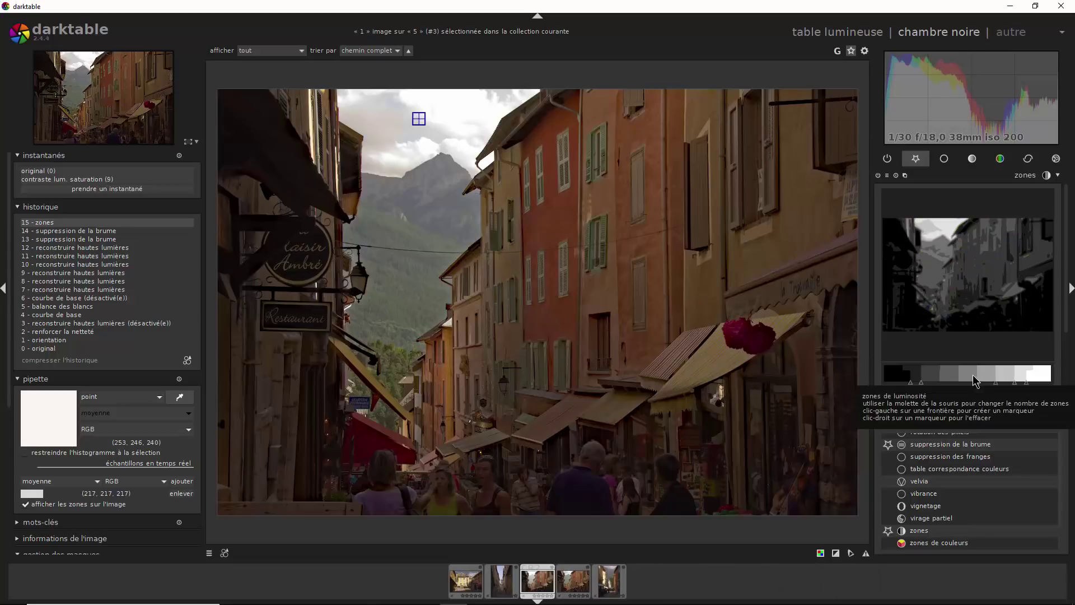
pyautogui.click(965, 377)
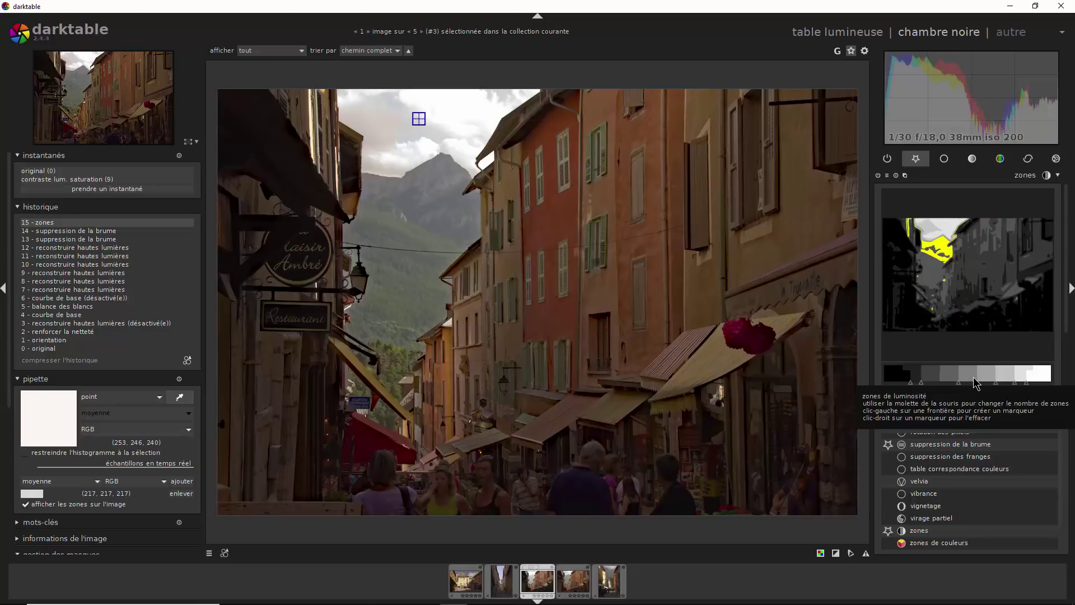
pyautogui.click(977, 381)
pyautogui.moveTo(978, 387); pyautogui.dragTo(983, 391)
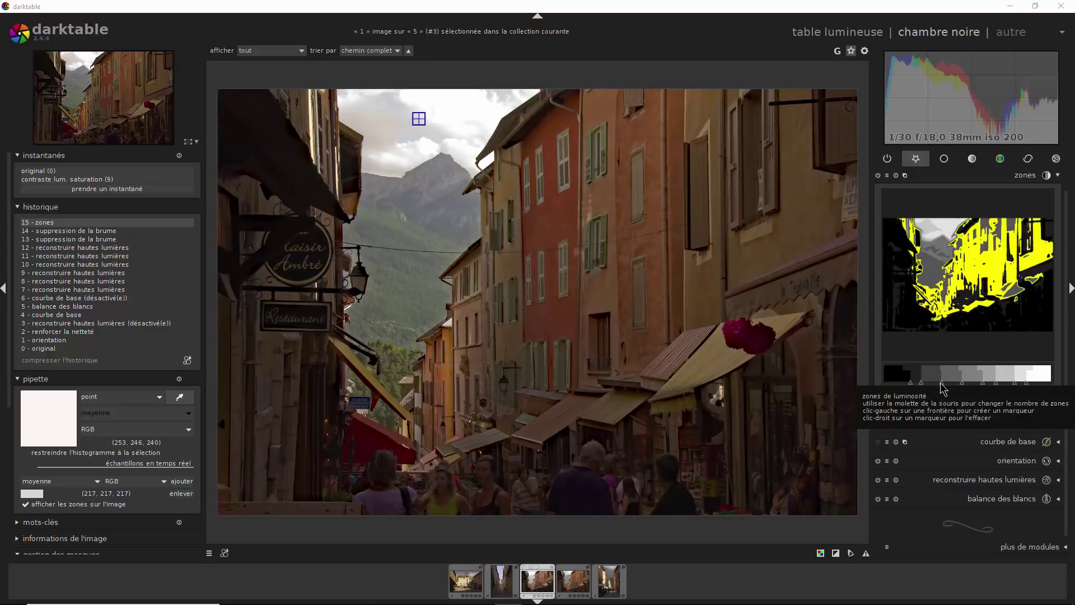
pyautogui.moveTo(942, 386); pyautogui.dragTo(950, 388)
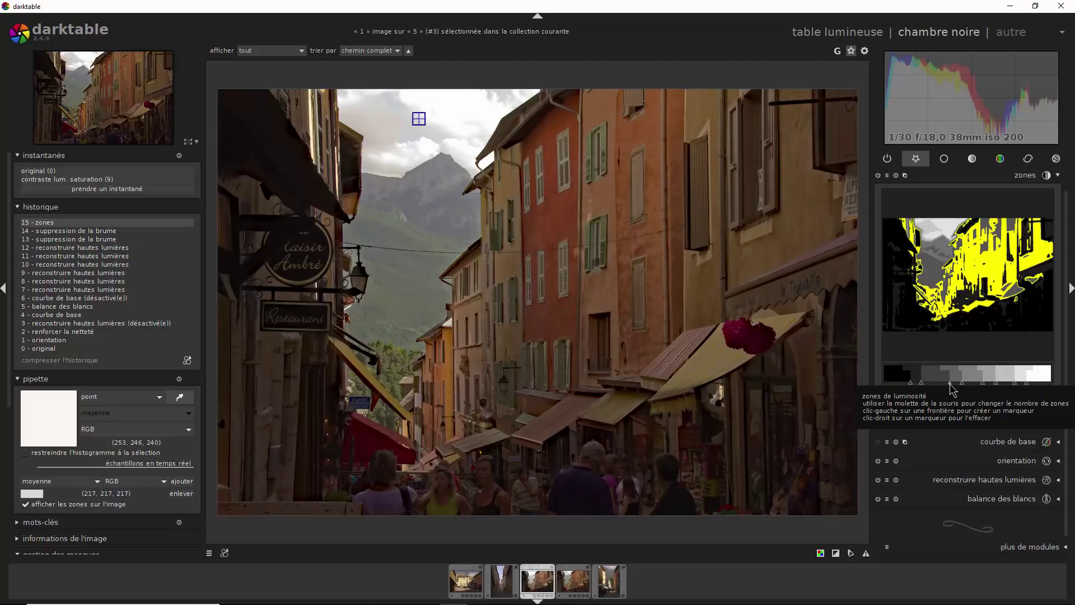
# Switch the zones module off and on again to compare the photo with and without it
pyautogui.click(878, 175)
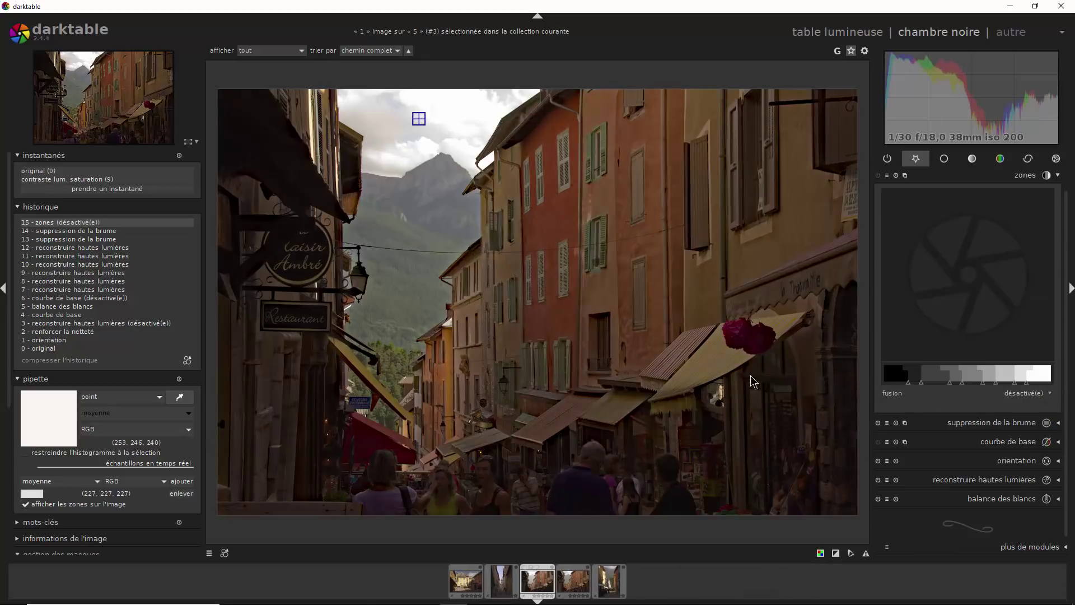
pyautogui.click(878, 175)
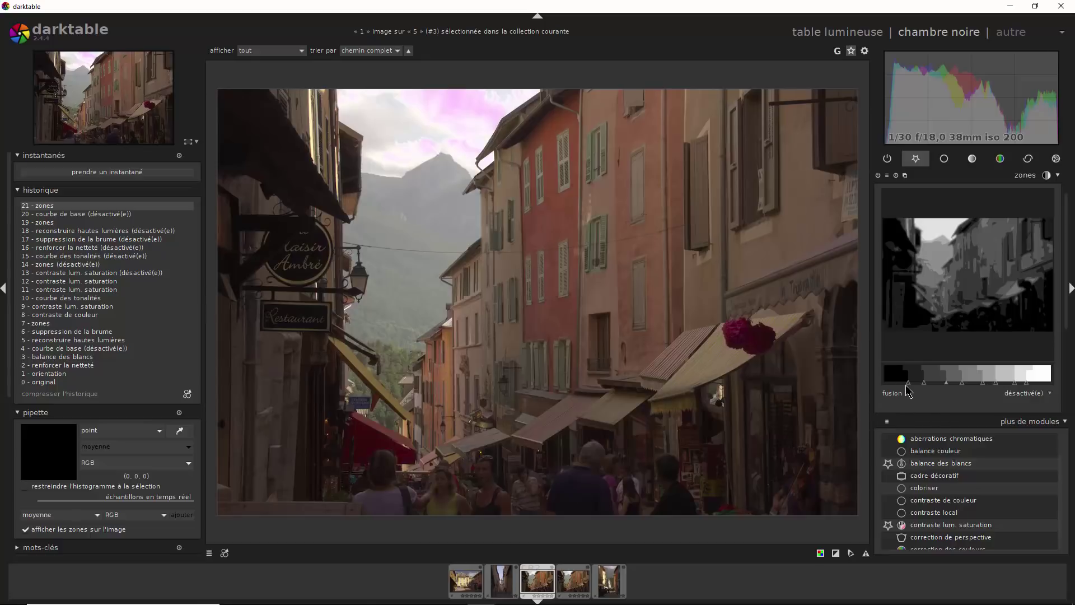
# Fine-tune the positions of the darkest marker and a darker midtone marker in the zones module
pyautogui.moveTo(908, 386)
pyautogui.moveTo(907, 386)
pyautogui.mouseDown()
pyautogui.moveTo(895, 389)
pyautogui.moveTo(912, 393)
pyautogui.mouseUp()
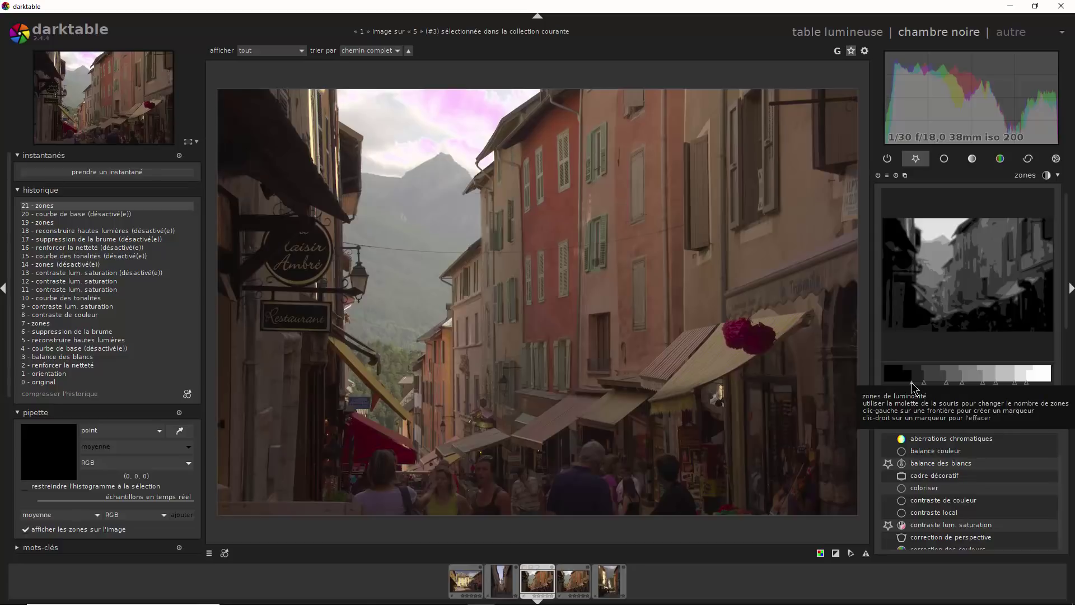
pyautogui.moveTo(911, 383); pyautogui.dragTo(906, 382)
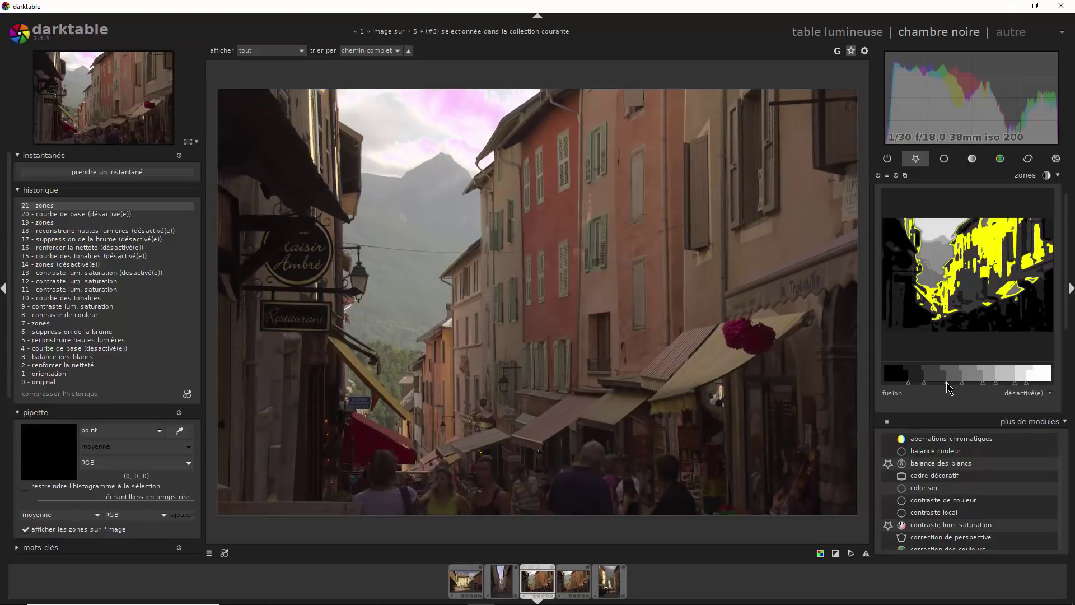
pyautogui.moveTo(950, 385); pyautogui.dragTo(945, 386)
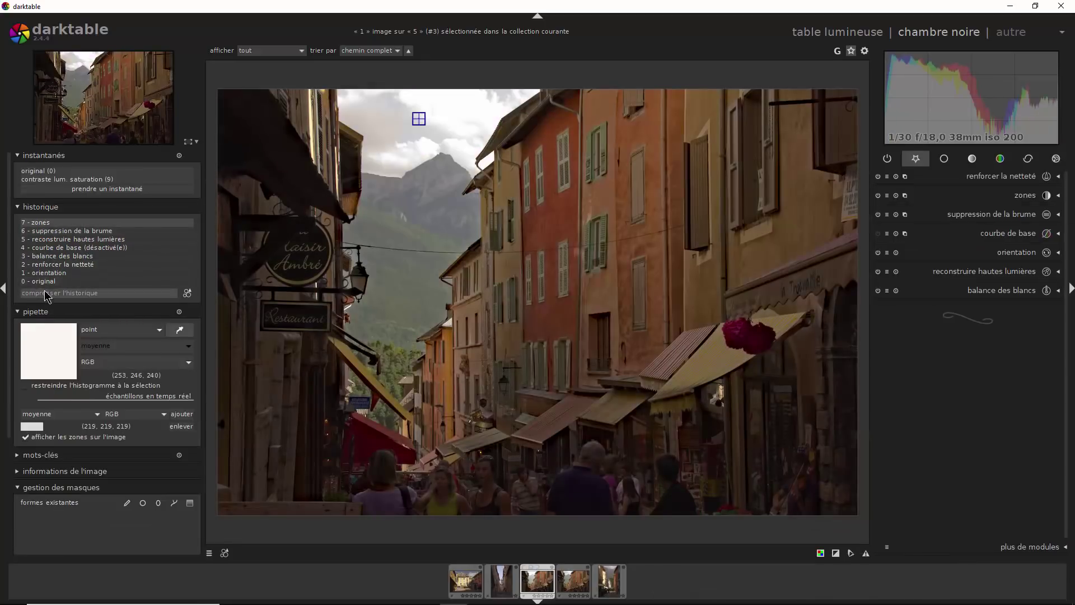
# Compare the original state of the photo with the latest zones entry in the history
pyautogui.click(55, 281)
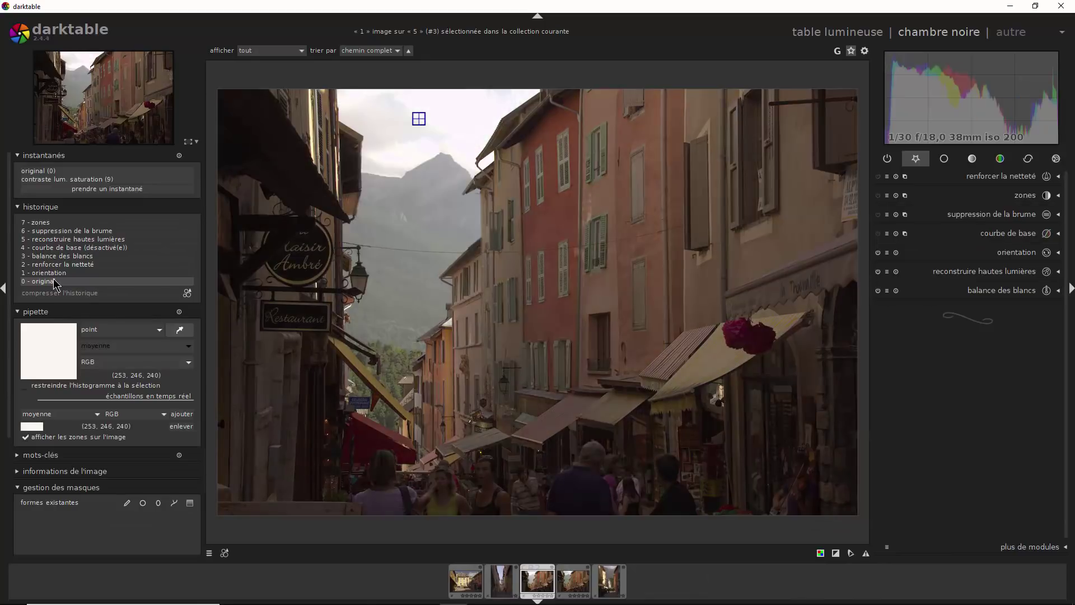
pyautogui.click(47, 223)
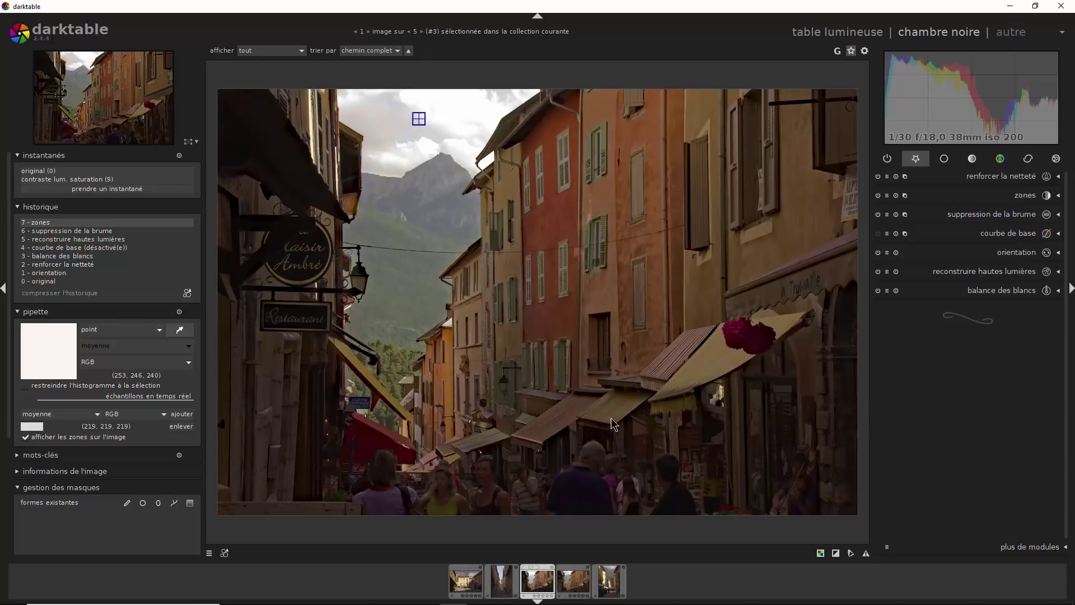
# Open the tone curve module (courbe des tonalités) and add a point at the middle of the L curve
pyautogui.click(1067, 547)
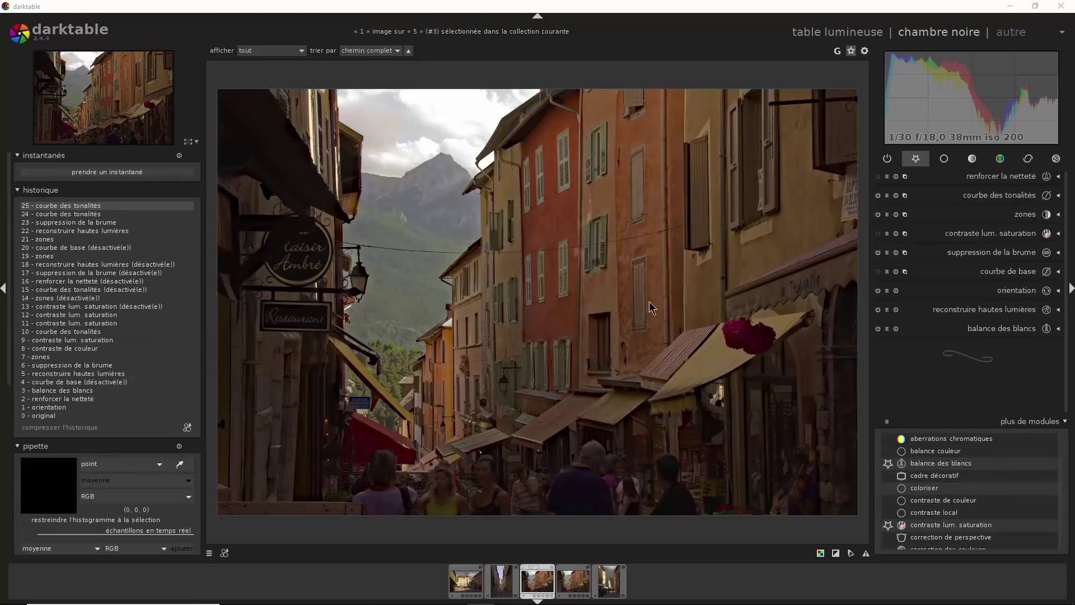
pyautogui.click(1059, 195)
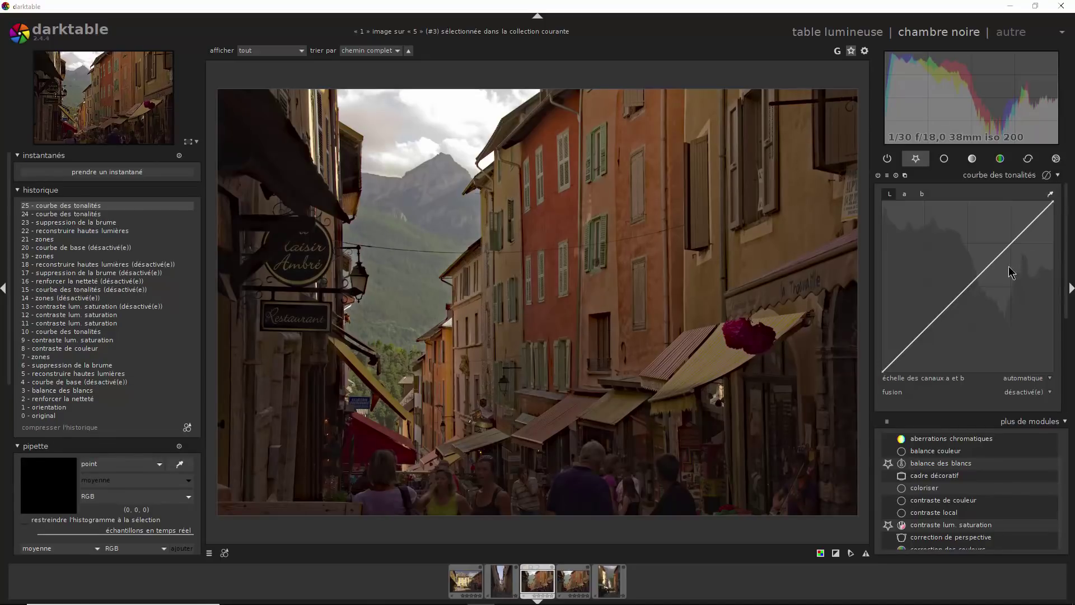
pyautogui.click(965, 290)
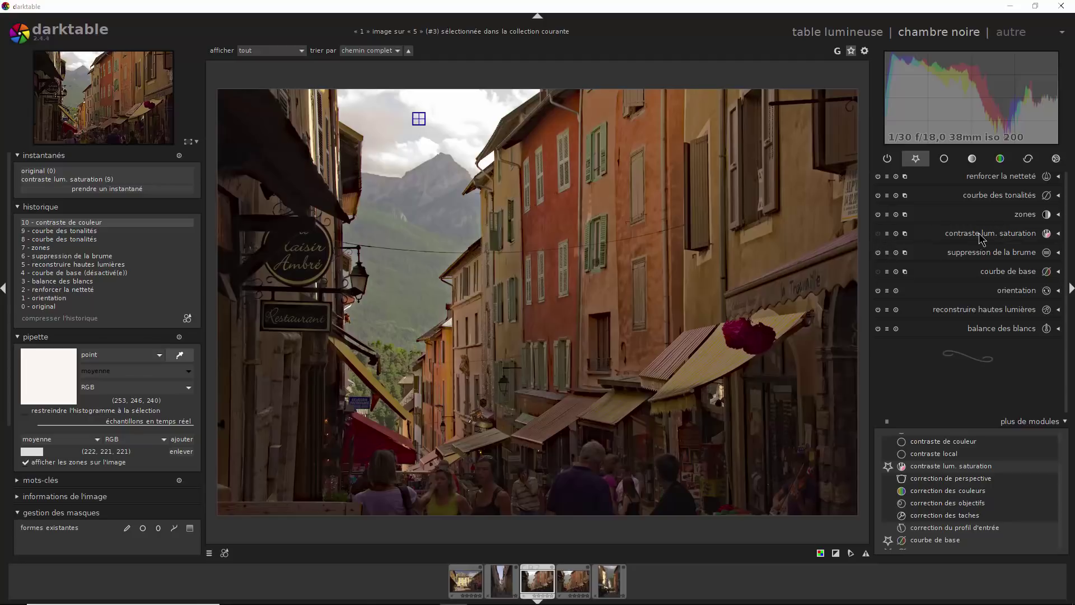
# Enable contrast brightness saturation, set saturation to 0.06 and contrast to 0.05, and reset brightness after trying 0.04
pyautogui.click(879, 238)
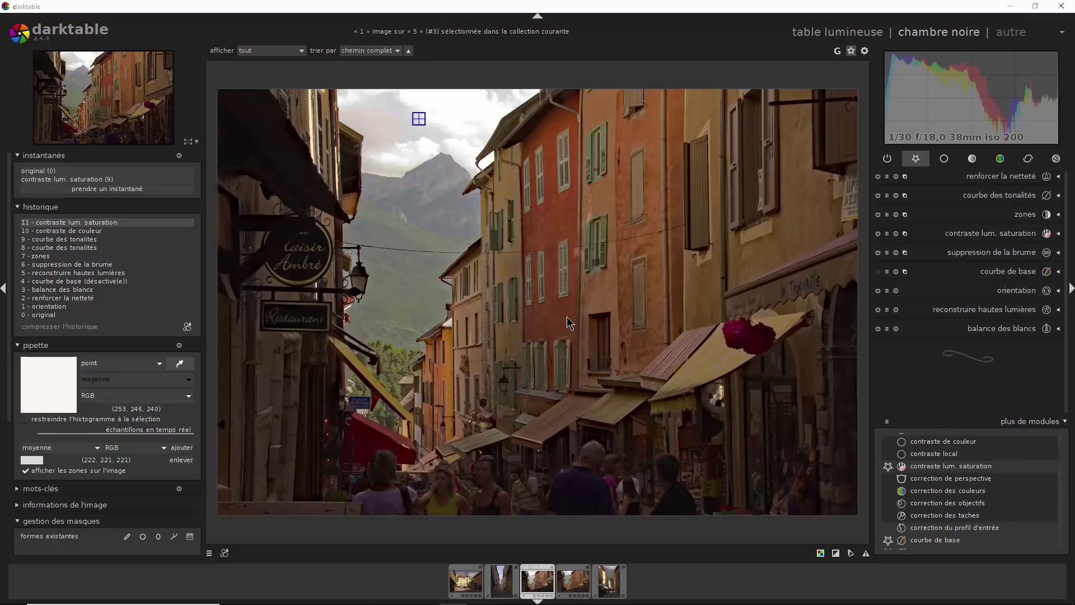
pyautogui.click(1059, 232)
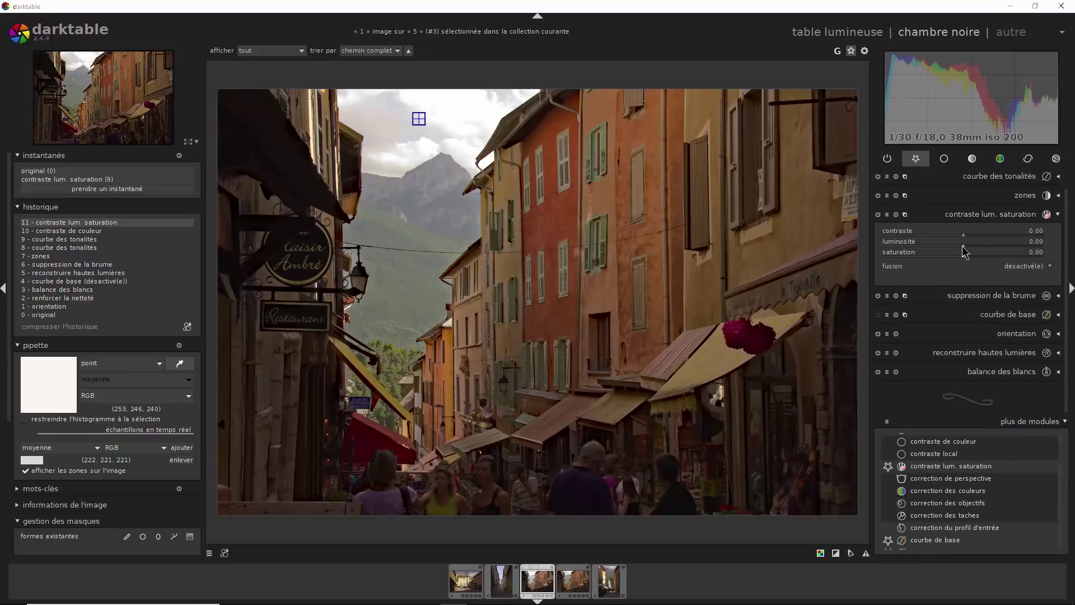
pyautogui.moveTo(962, 256)
pyautogui.mouseDown()
pyautogui.moveTo(971, 267)
pyautogui.moveTo(965, 258)
pyautogui.mouseUp()
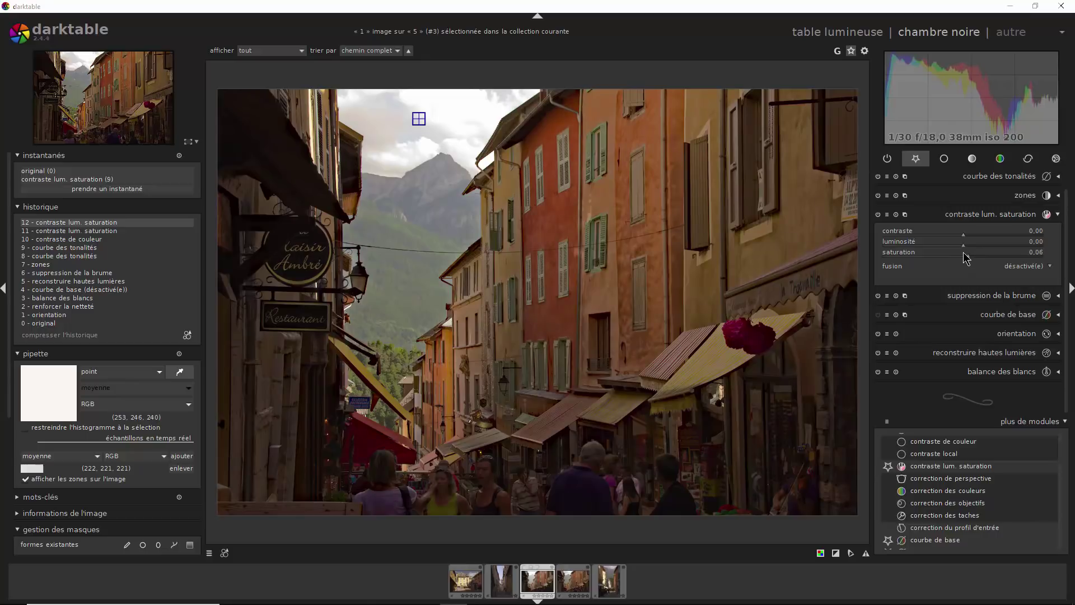
pyautogui.click(967, 245)
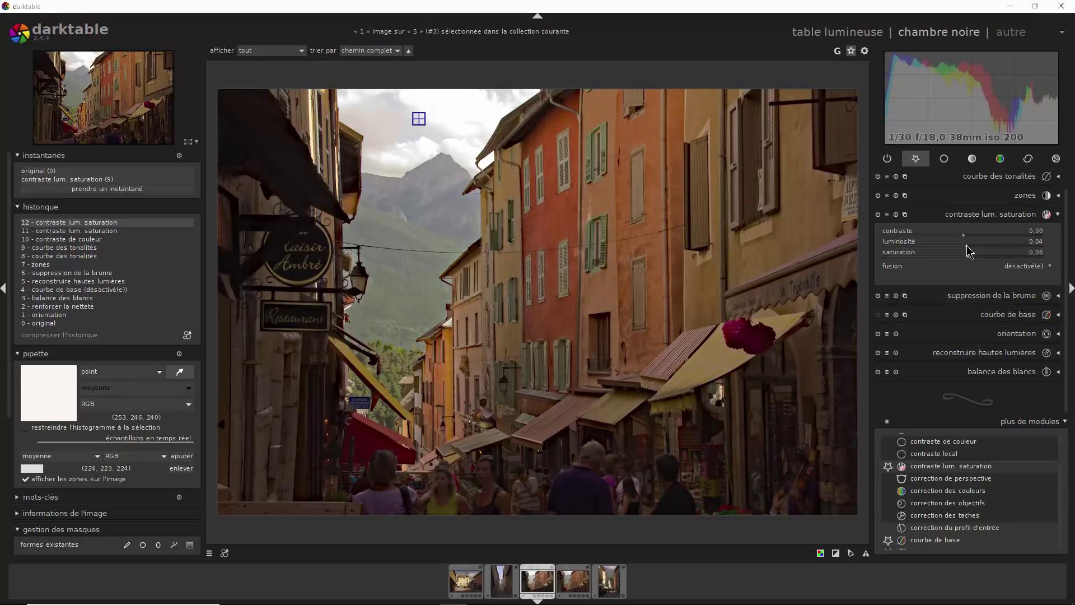
pyautogui.doubleClick(965, 246)
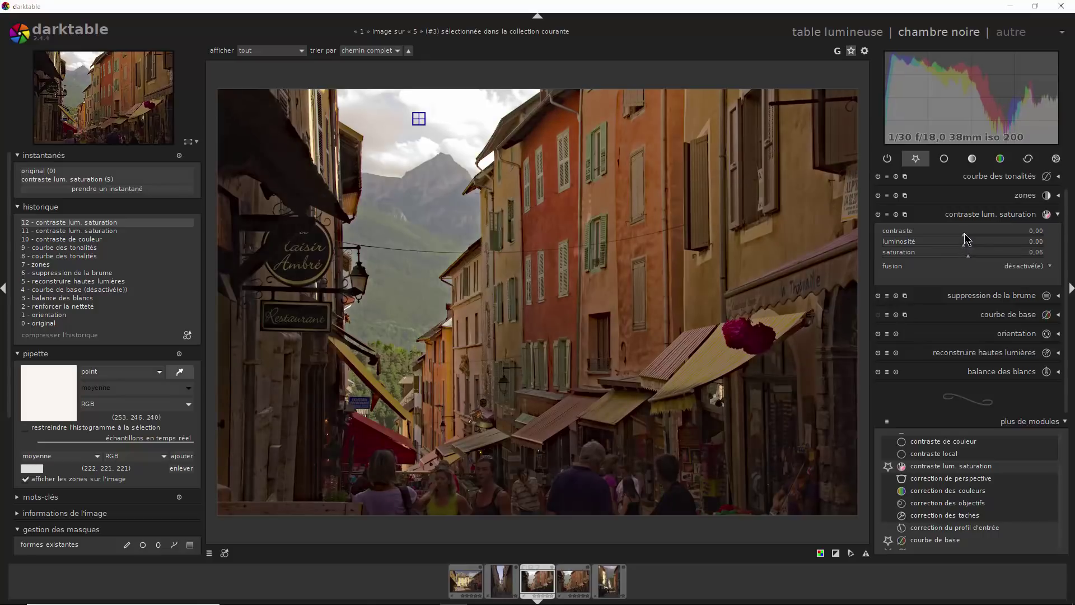
pyautogui.click(966, 234)
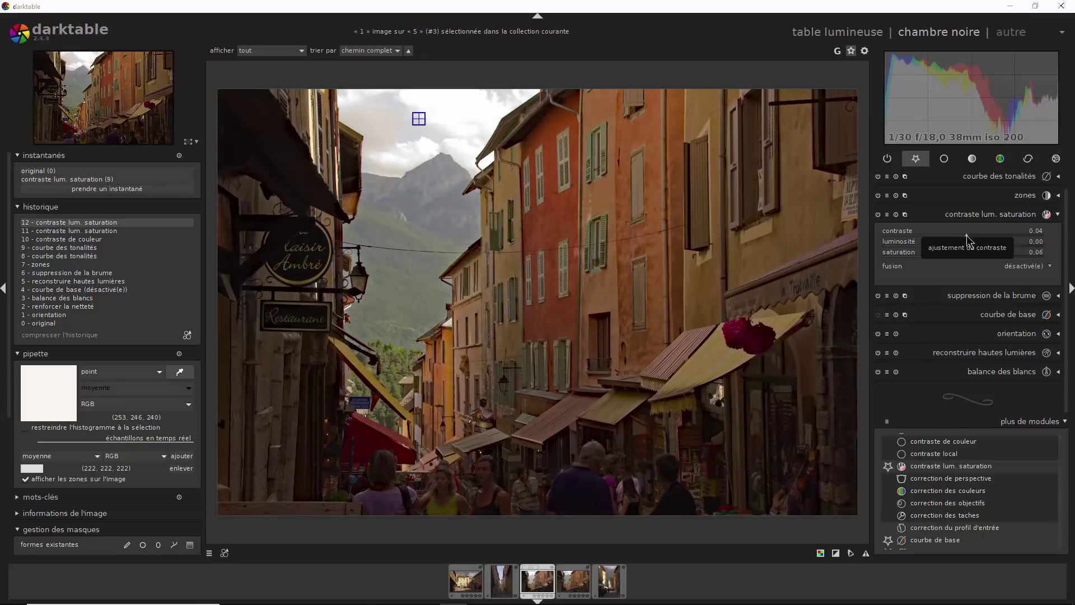
pyautogui.click(967, 235)
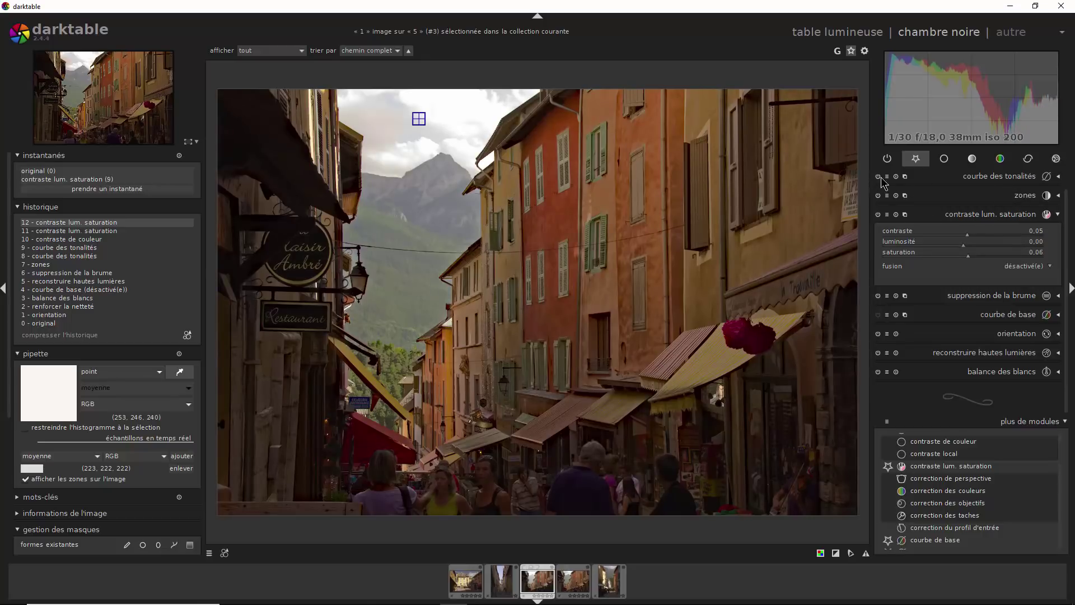
# Raise the midtones of the L tone curve and sweep the original (0) snapshot divider across the photo to compare
pyautogui.click(1056, 180)
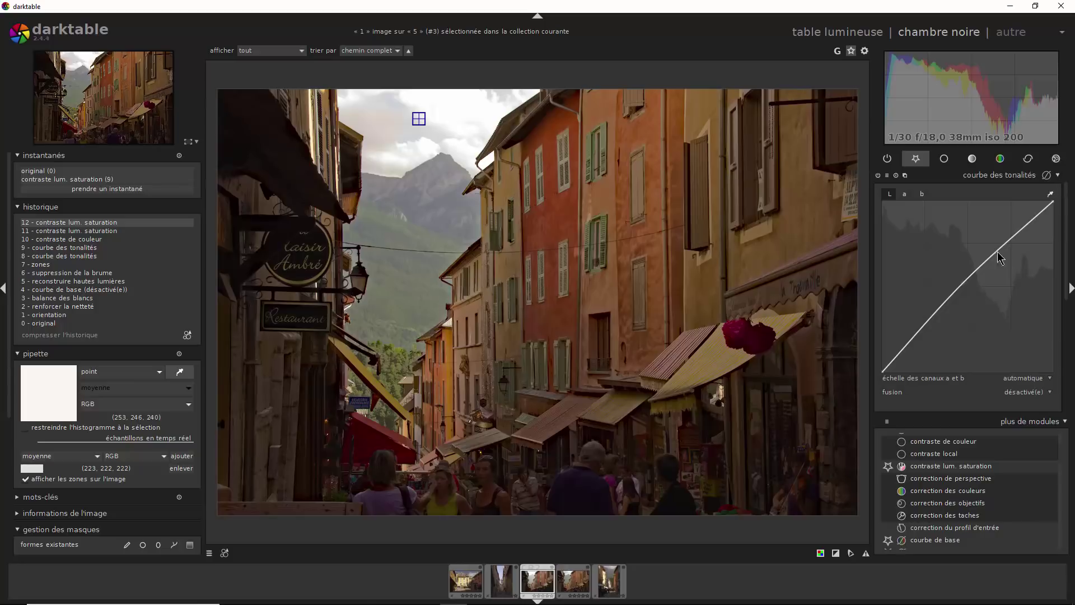
pyautogui.moveTo(968, 287); pyautogui.dragTo(968, 276)
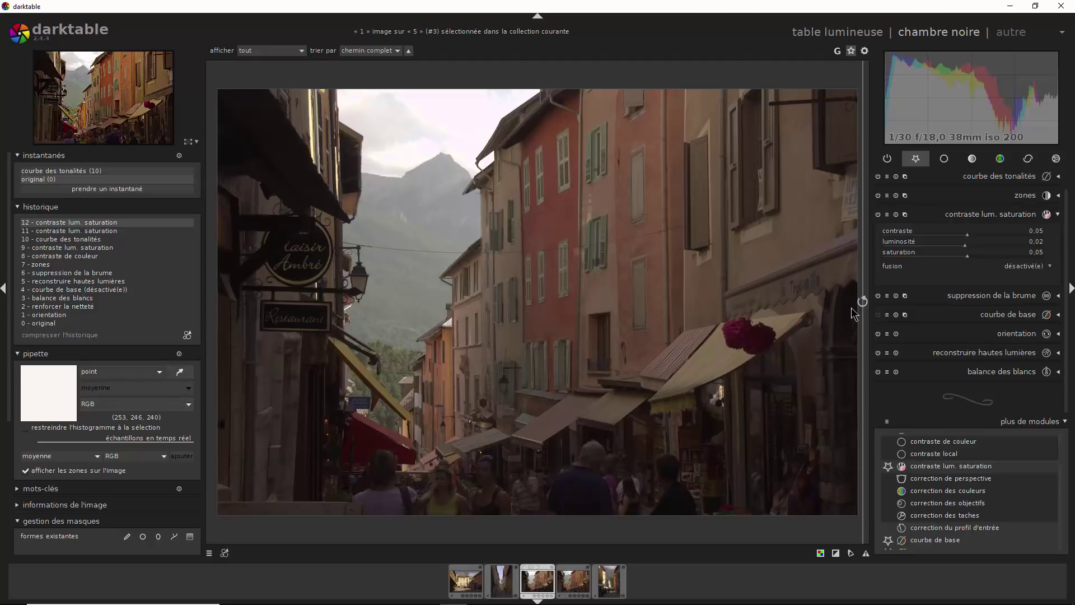
pyautogui.moveTo(858, 291); pyautogui.dragTo(217, 356)
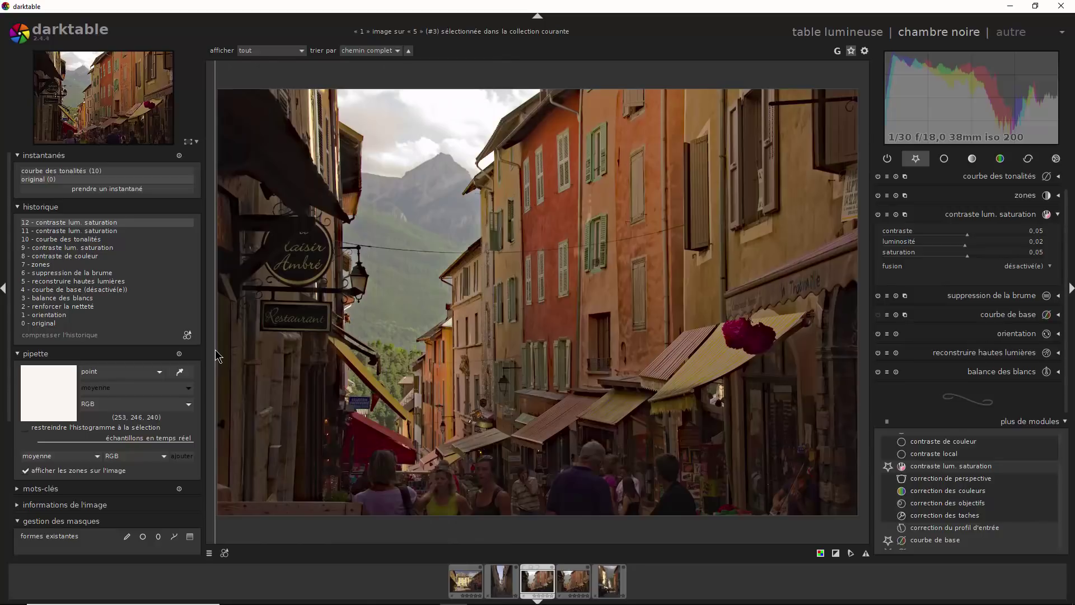